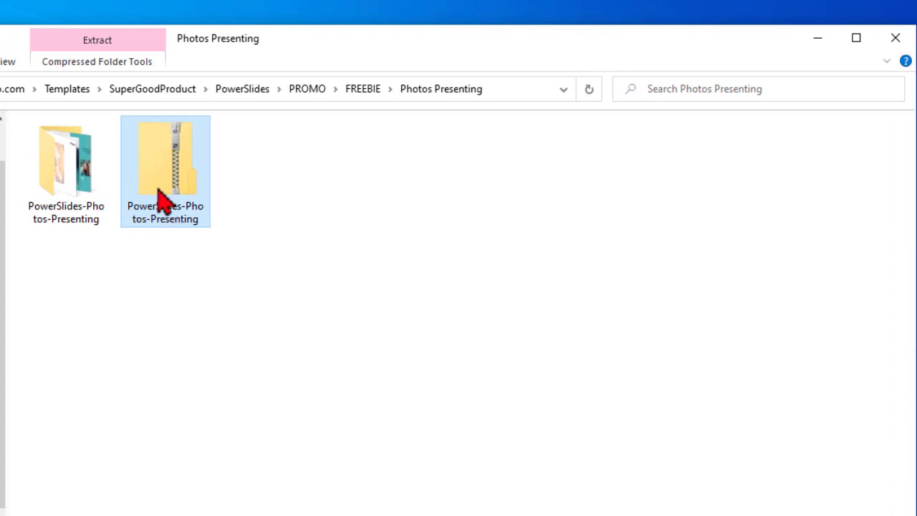
# Skip extracting the zip and open Photos Presenting from the extracted PowerSlides-Photos-Presenting folder
pyautogui.rightClick(157, 189)
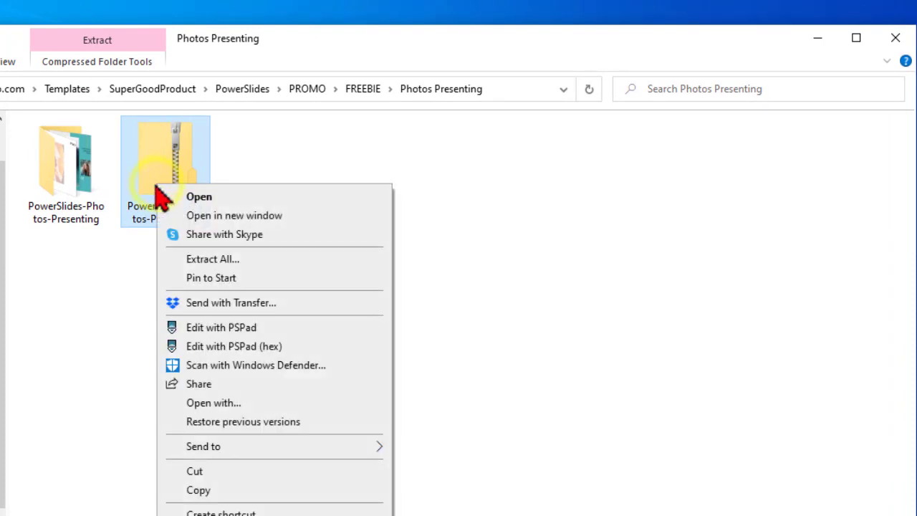
pyautogui.click(238, 259)
pyautogui.click(604, 480)
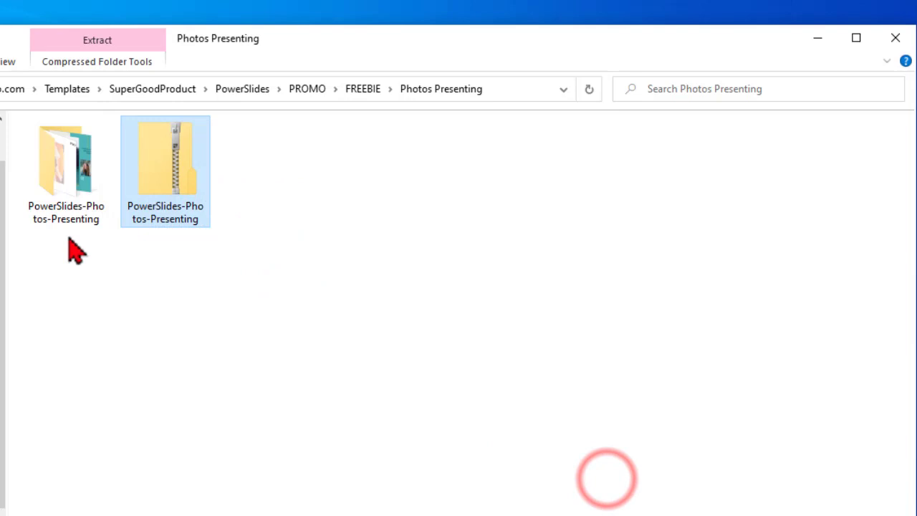
pyautogui.doubleClick(68, 212)
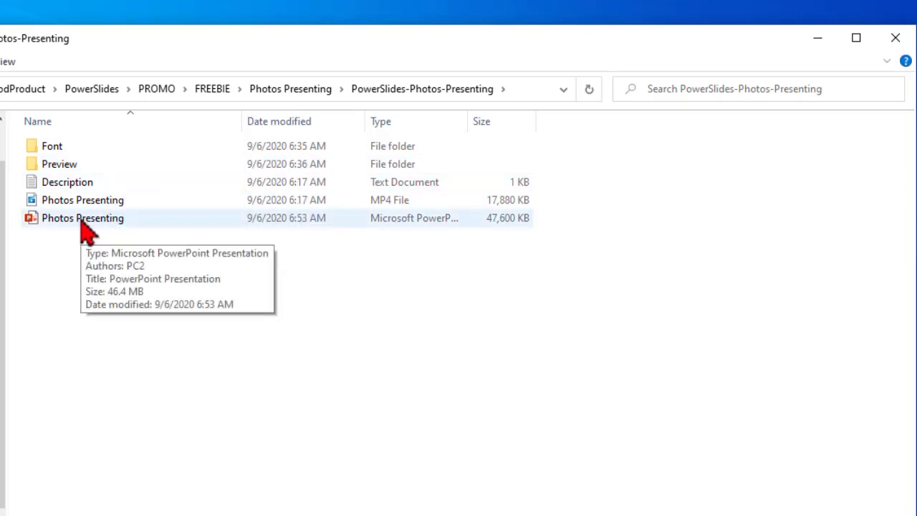
pyautogui.doubleClick(81, 219)
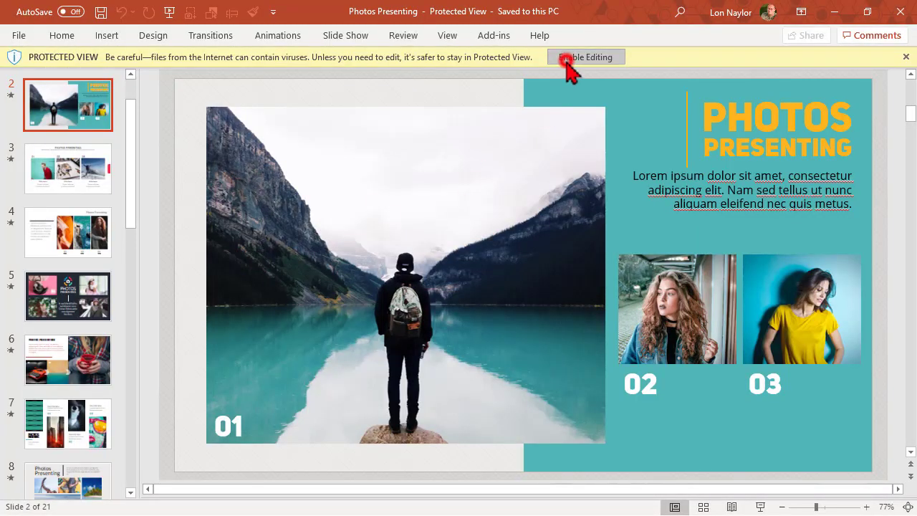
# Enable editing, browse slides 3, 4, 5 and 13, and preview slide 13's animations
pyautogui.click(566, 56)
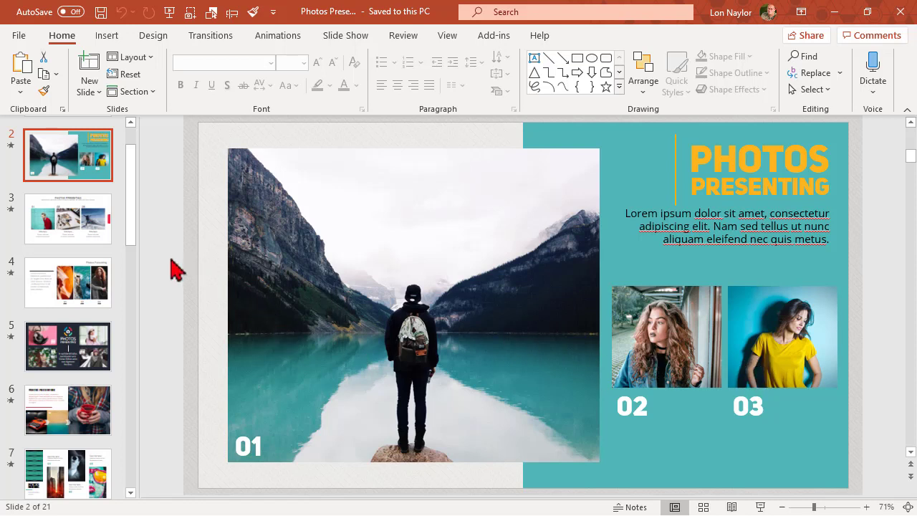
pyautogui.click(77, 242)
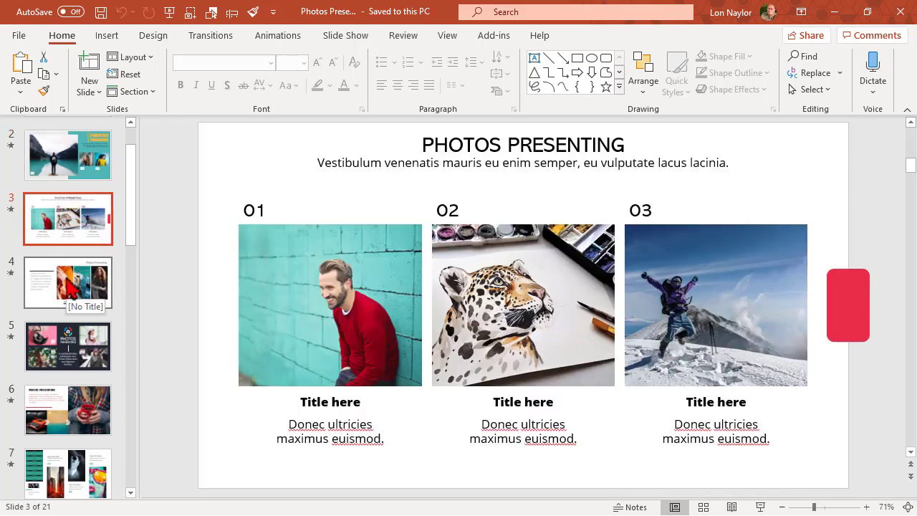
pyautogui.click(70, 288)
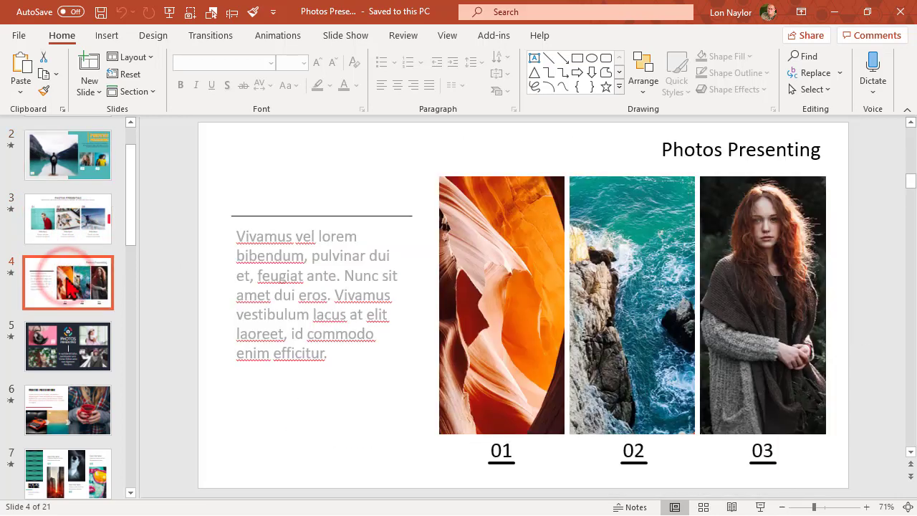
pyautogui.click(63, 342)
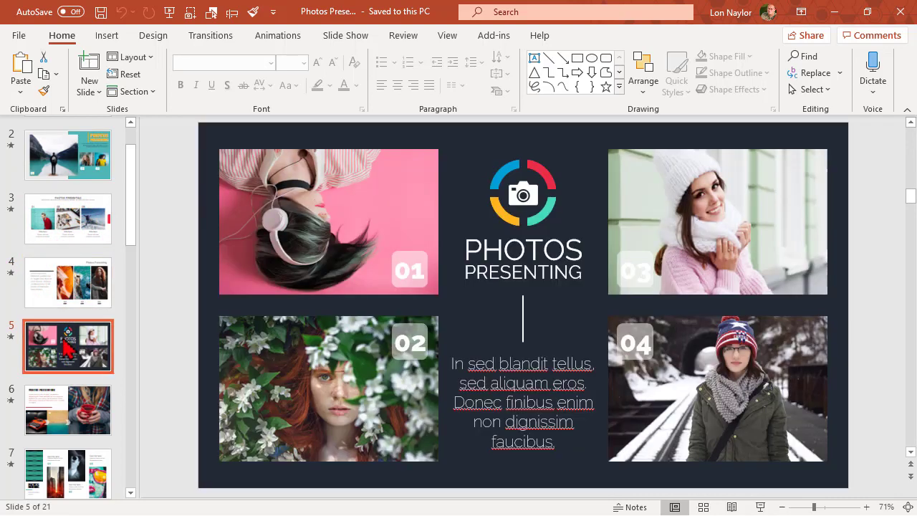
pyautogui.scroll(-5, 43, 372)
pyautogui.click(11, 402)
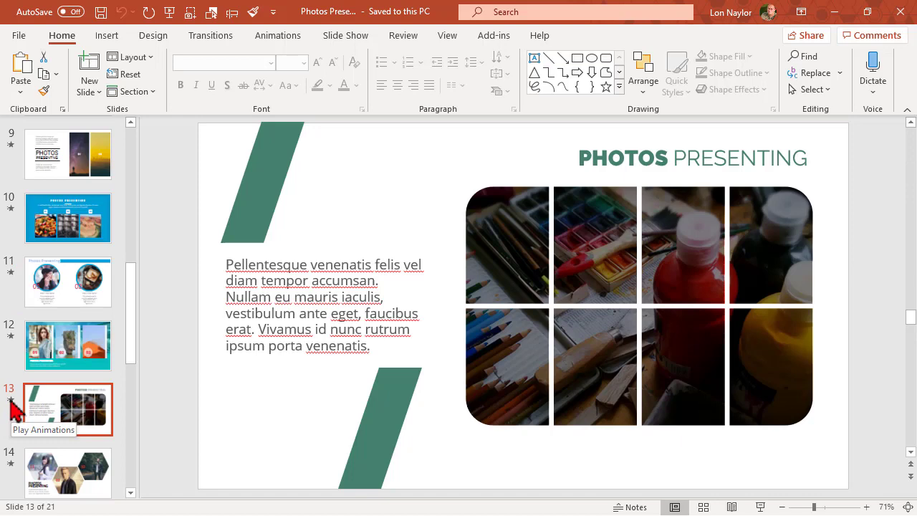
pyautogui.click(11, 401)
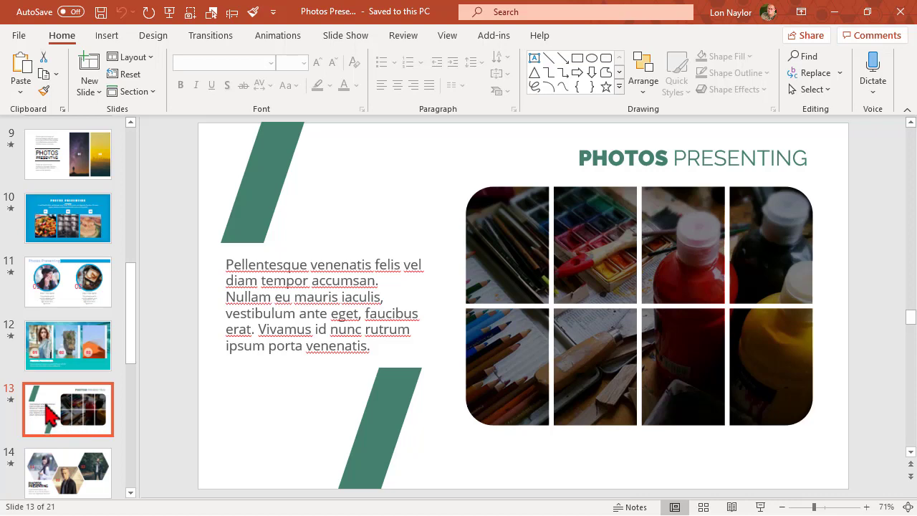
pyautogui.scroll(-3, 45, 406)
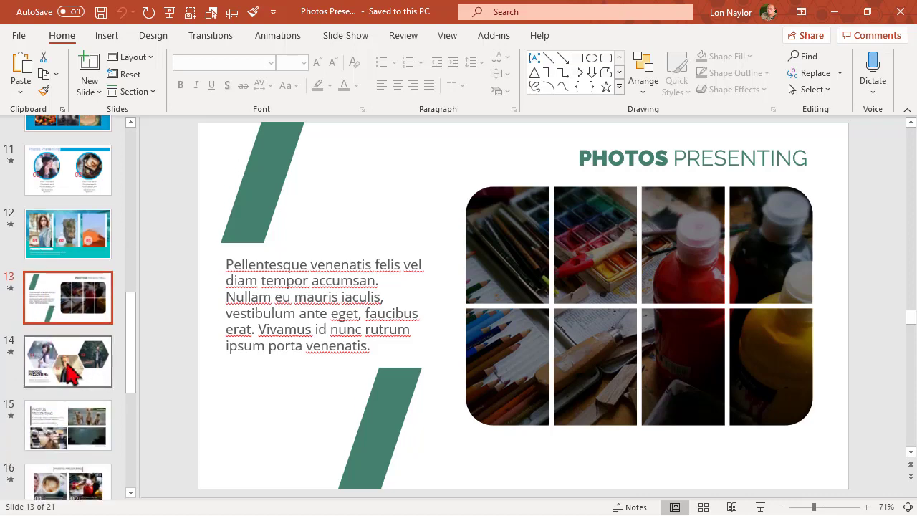
# Copy template slides 11 through 14
pyautogui.keyDown('ctrl'); pyautogui.click(69, 371); pyautogui.keyUp('ctrl')
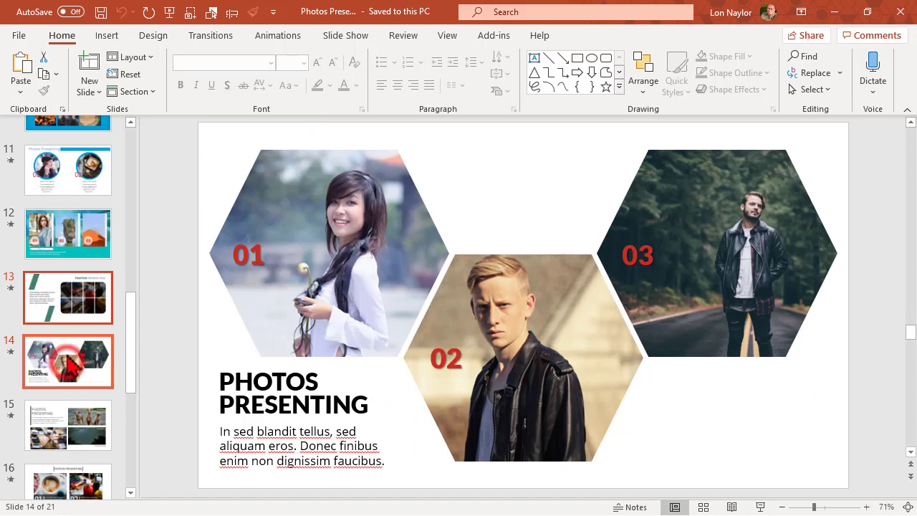
pyautogui.keyDown('ctrl'); pyautogui.click(63, 183); pyautogui.keyUp('ctrl')
pyautogui.keyDown('ctrl'); pyautogui.click(69, 236); pyautogui.keyUp('ctrl')
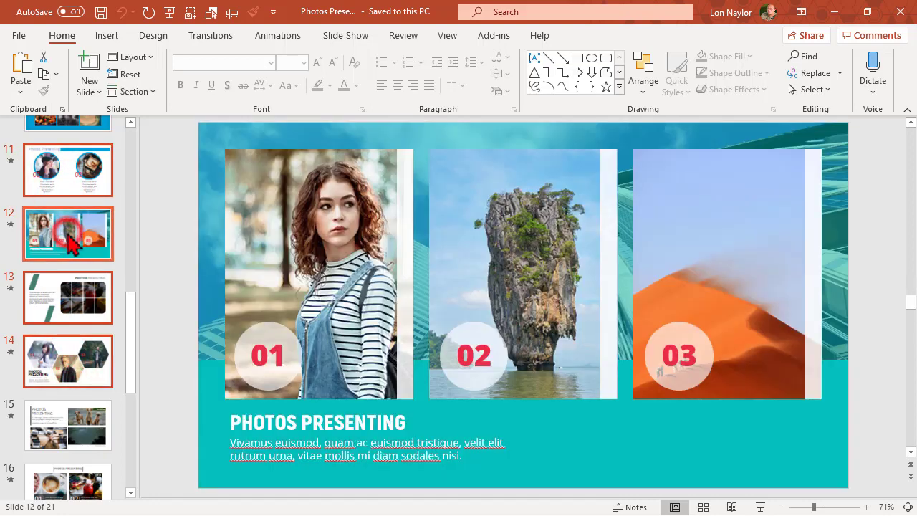
pyautogui.rightClick(69, 237)
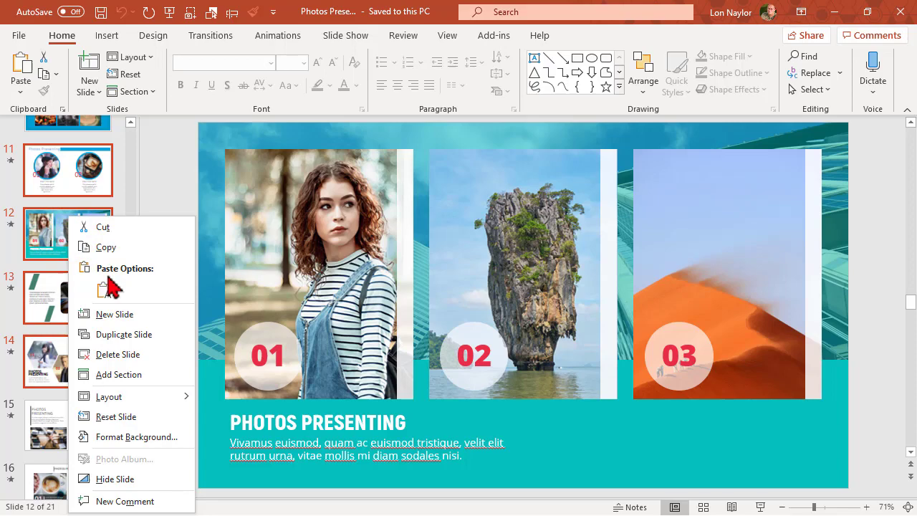
pyautogui.click(106, 247)
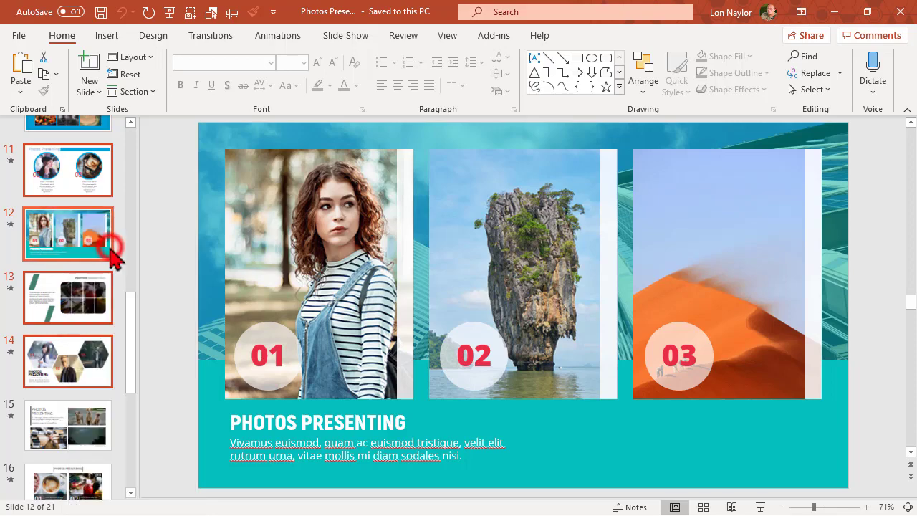
# Create a blank presentation, delete its default slide, and paste the slides keeping source formatting
pyautogui.click(20, 38)
pyautogui.click(179, 147)
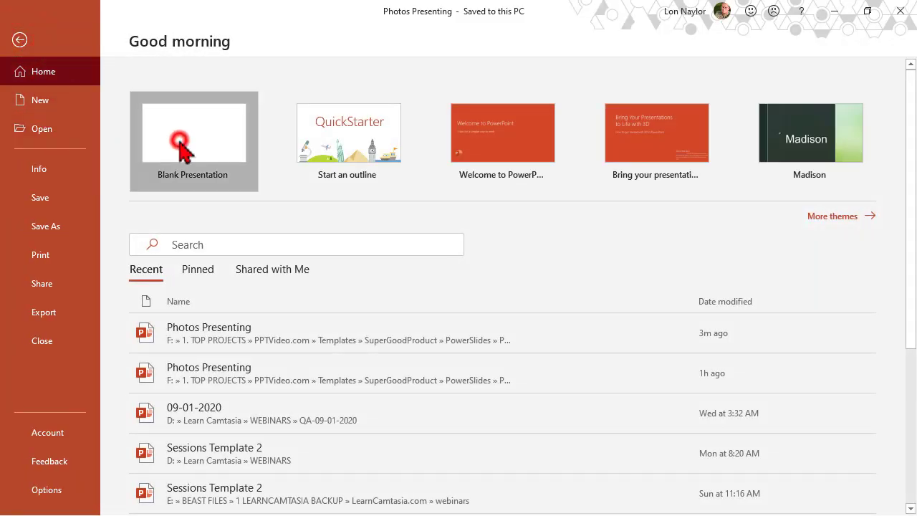
pyautogui.click(104, 170)
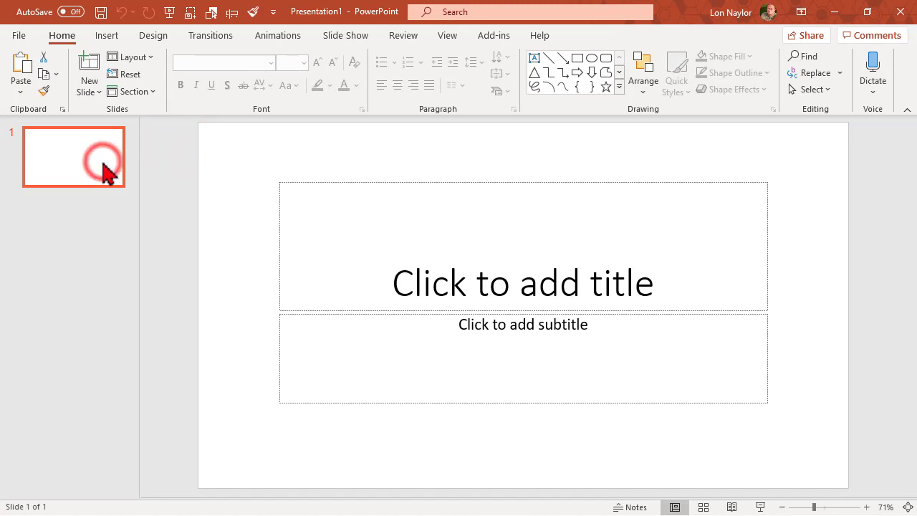
pyautogui.press('Delete')
pyautogui.rightClick(95, 145)
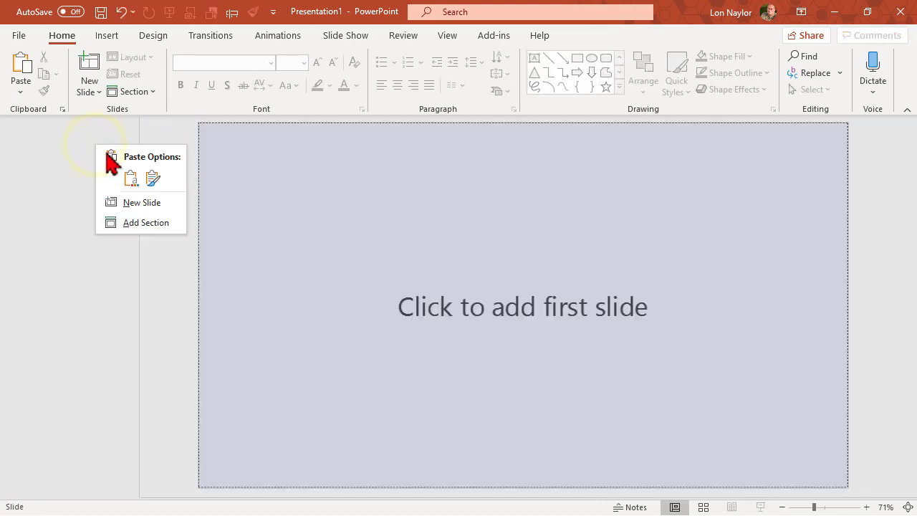
pyautogui.click(154, 181)
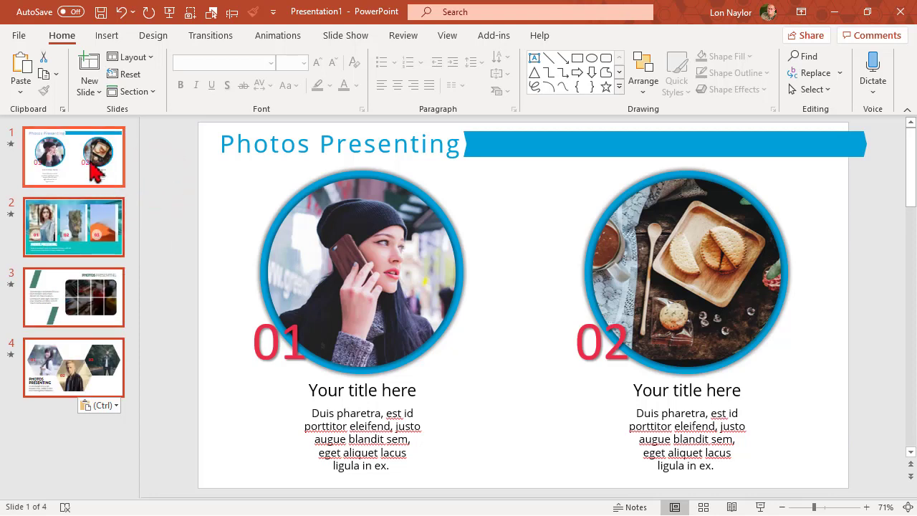
pyautogui.click(90, 159)
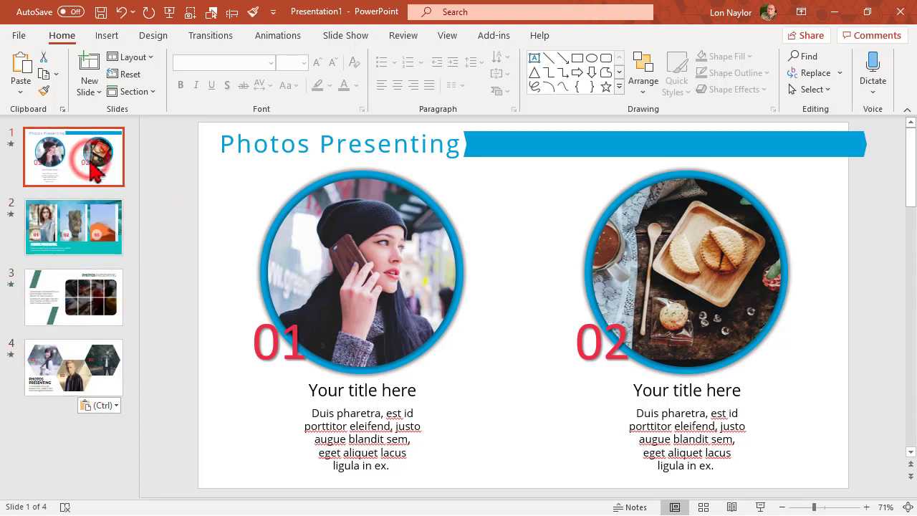
pyautogui.click(232, 143)
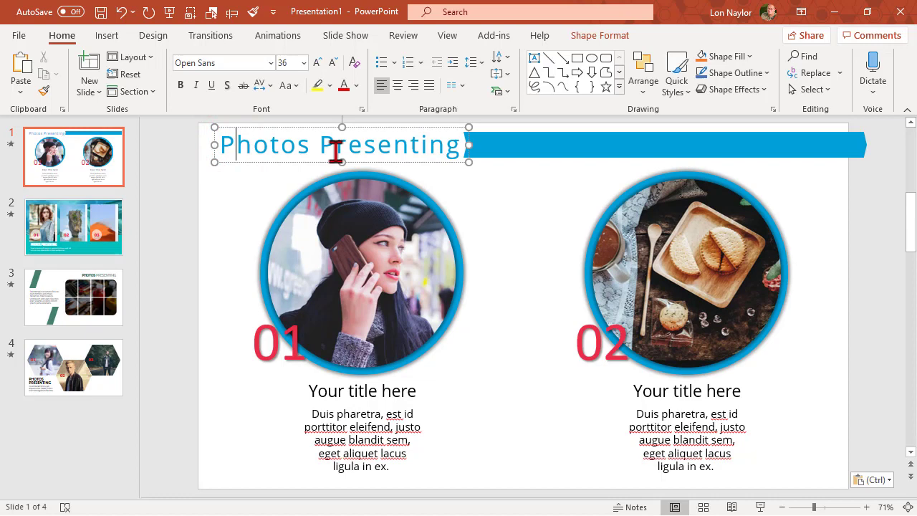
pyautogui.click(501, 147)
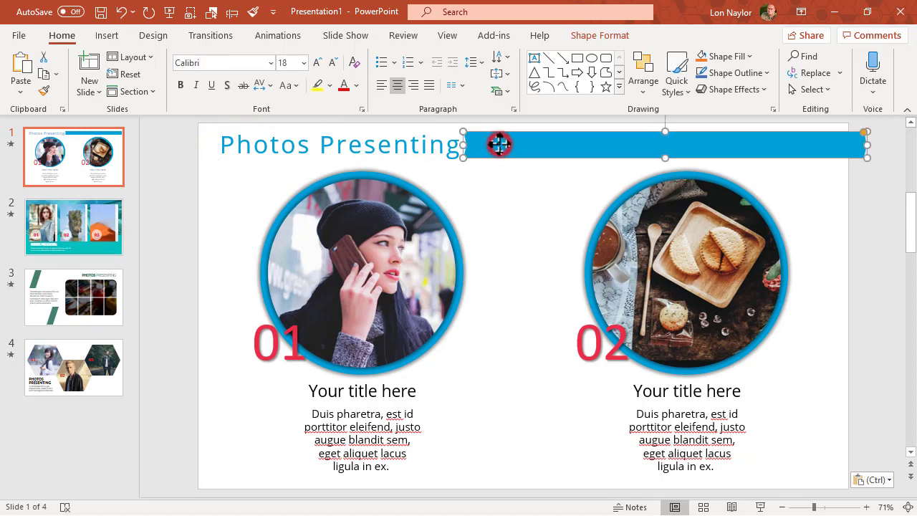
pyautogui.click(606, 36)
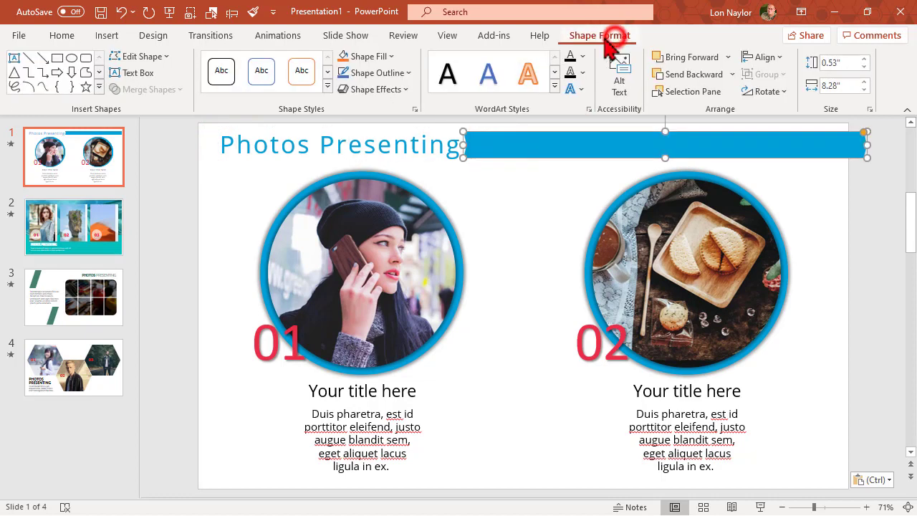
pyautogui.click(392, 56)
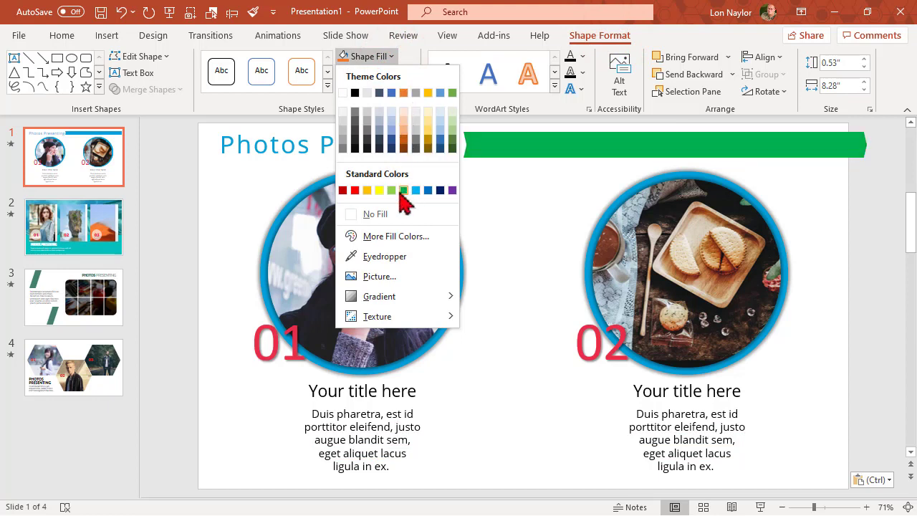
pyautogui.click(221, 228)
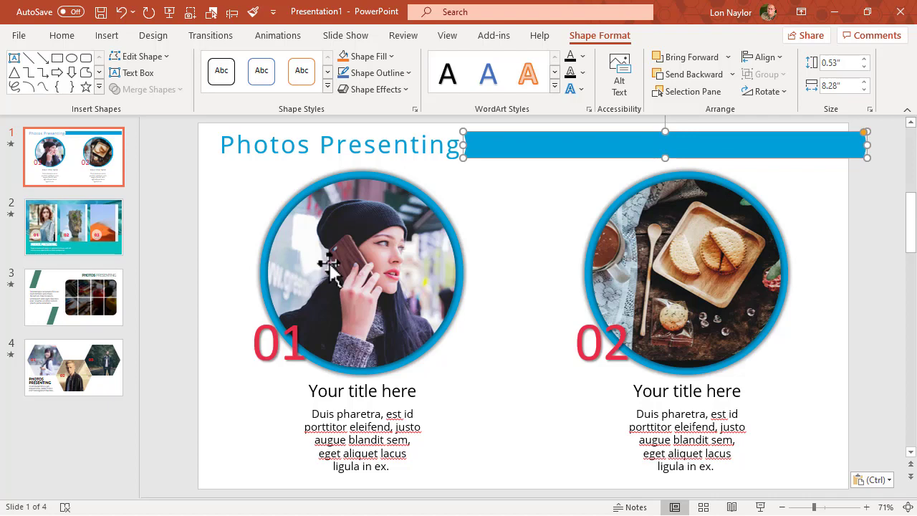
pyautogui.click(111, 242)
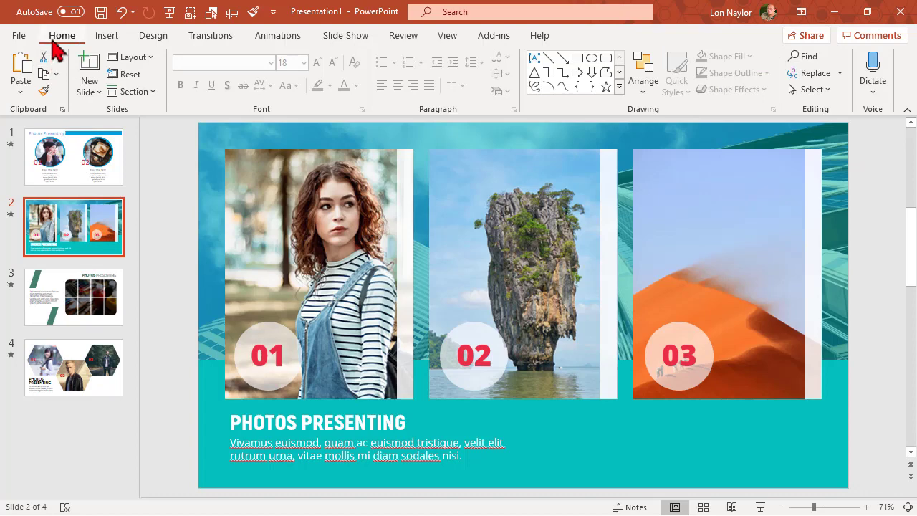
# In the Selection pane, hide all of slide 2's objects, then show only its three pictures
pyautogui.click(831, 90)
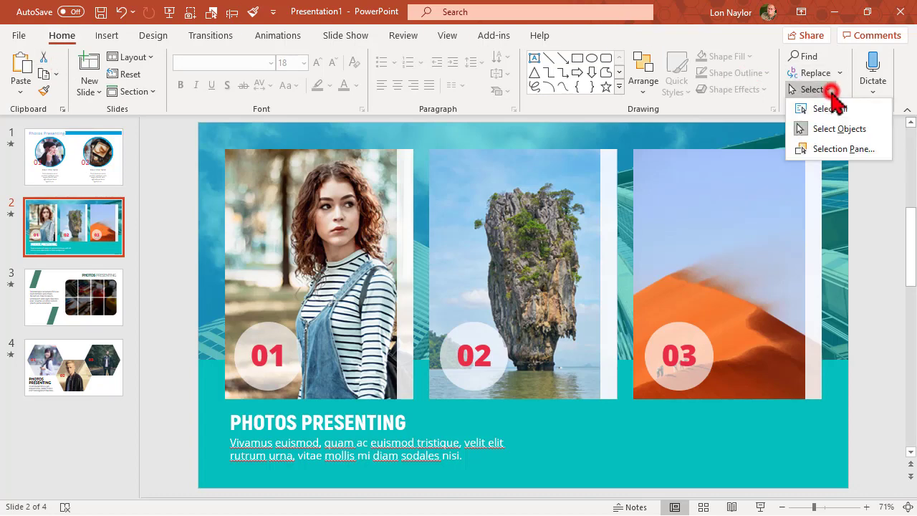
pyautogui.click(845, 149)
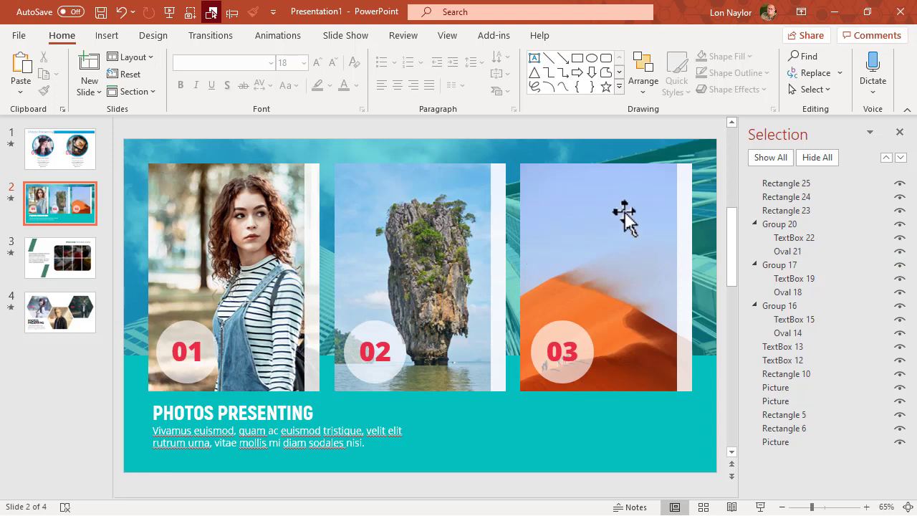
pyautogui.click(817, 158)
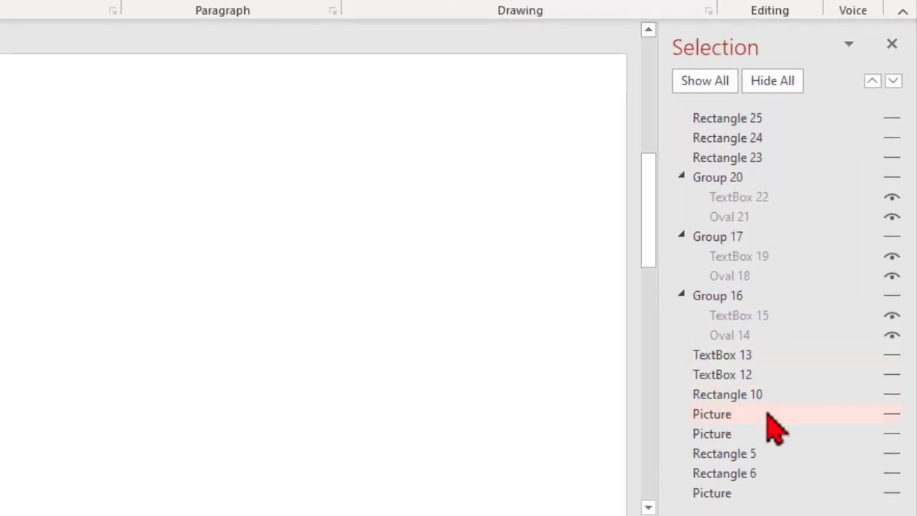
pyautogui.click(889, 414)
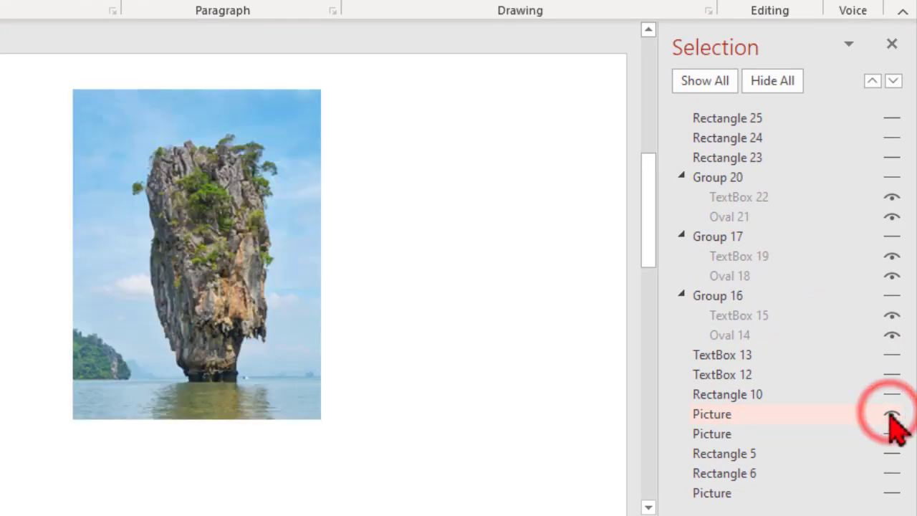
pyautogui.click(890, 434)
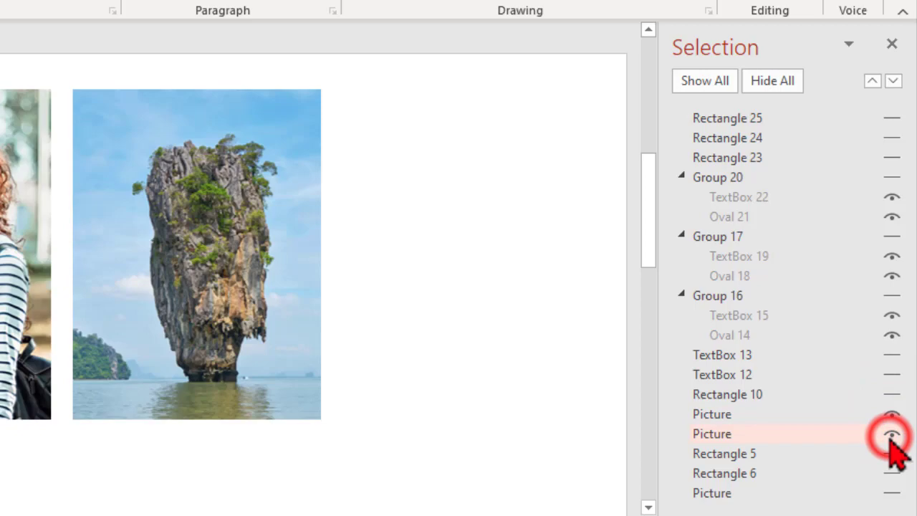
pyautogui.click(891, 493)
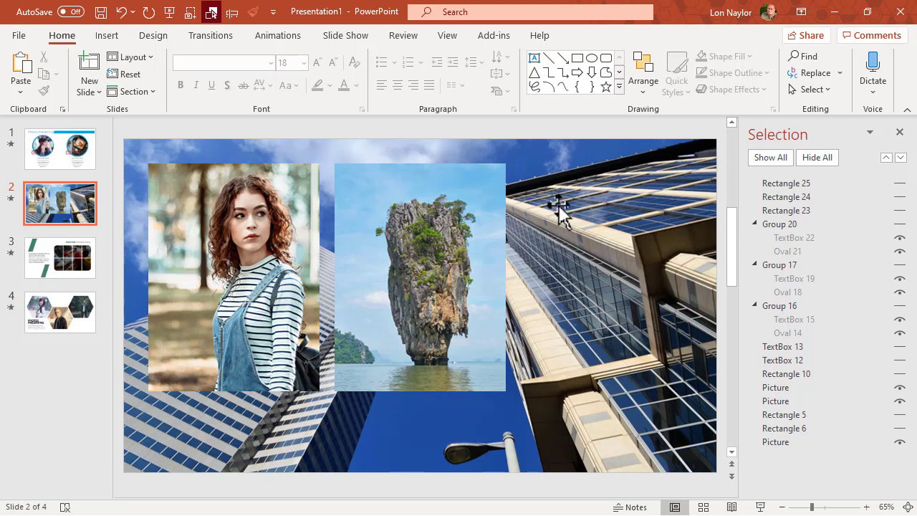
# Replace the woman photo's picture fill with the DSCN2303 photo from a file
pyautogui.click(274, 217)
pyautogui.rightClick(273, 209)
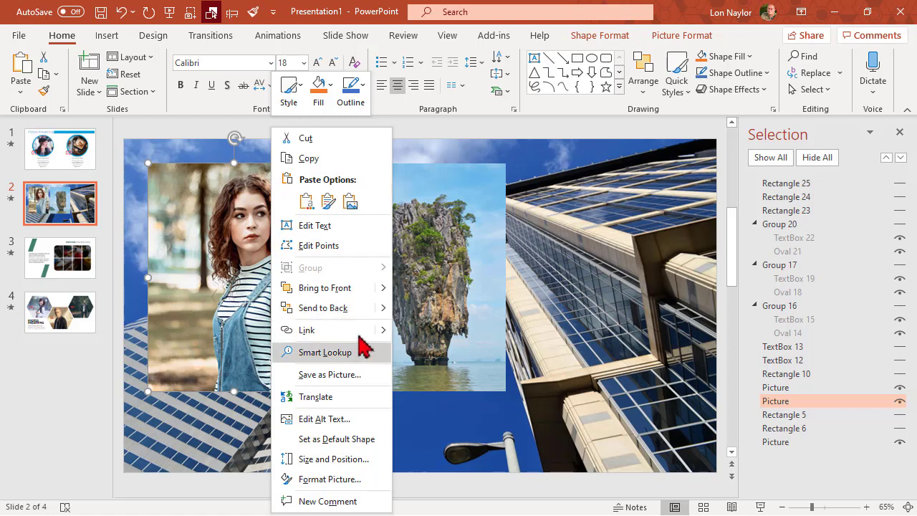
pyautogui.click(367, 481)
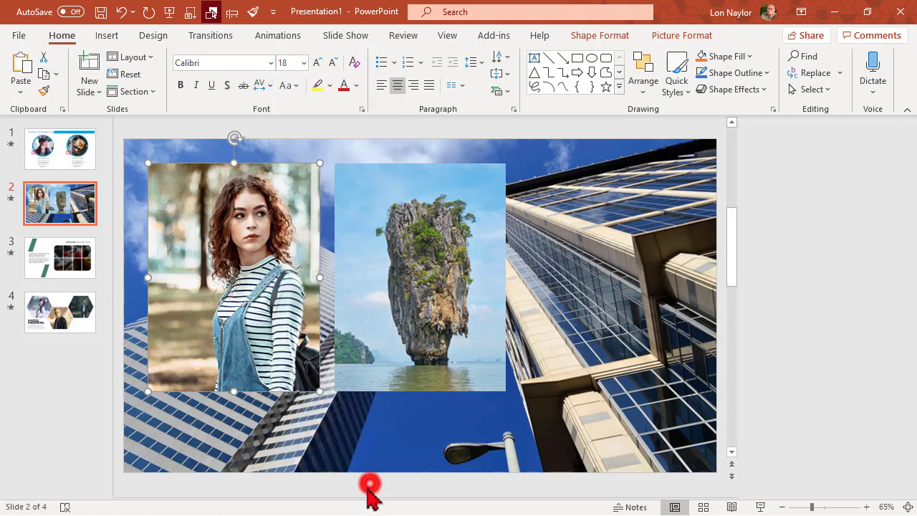
pyautogui.click(555, 188)
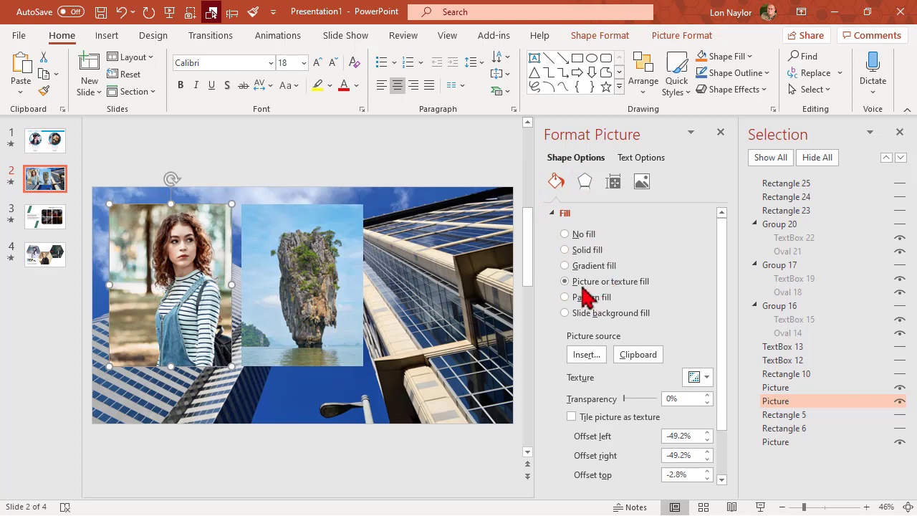
pyautogui.click(585, 354)
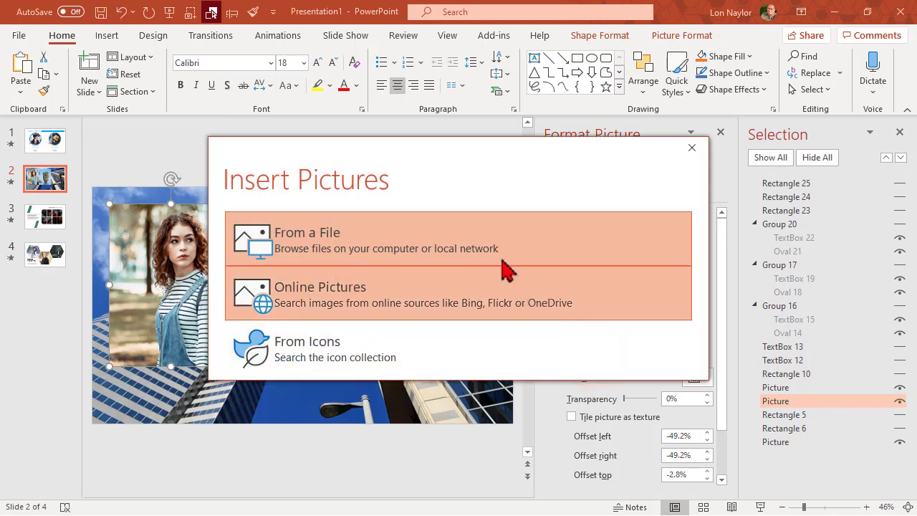
pyautogui.click(495, 249)
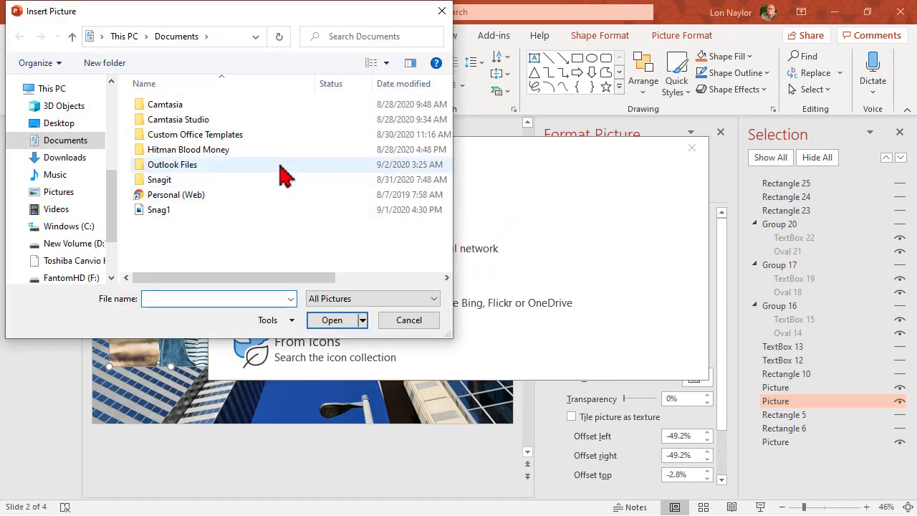
pyautogui.click(177, 229)
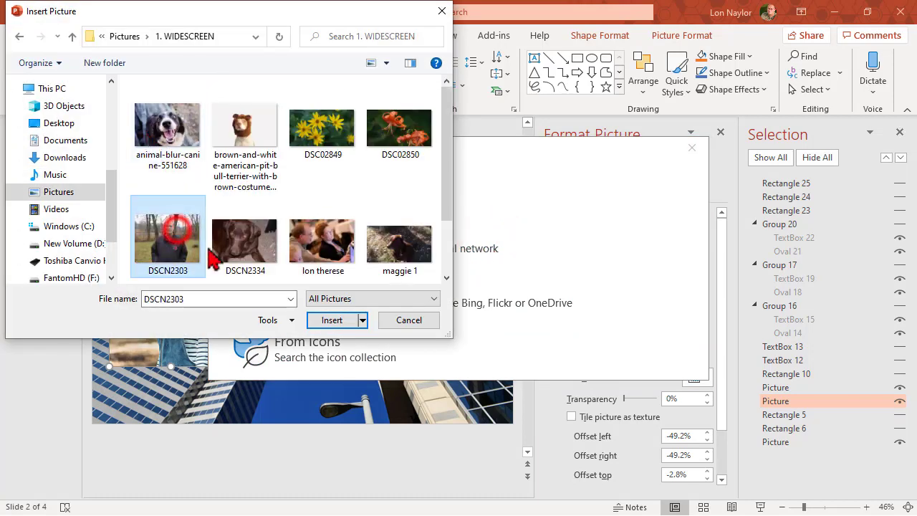
pyautogui.click(342, 322)
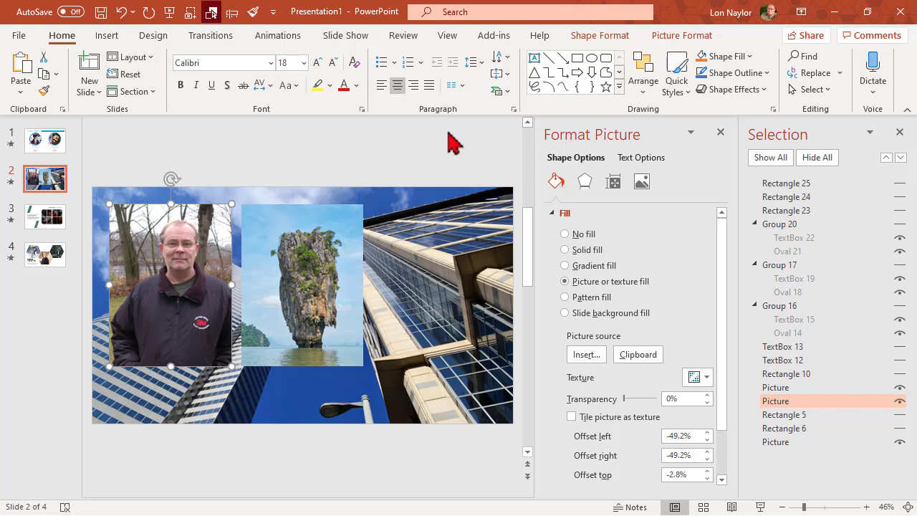
# Crop the man's photo to Fill and reposition him slightly left within the frame
pyautogui.click(660, 35)
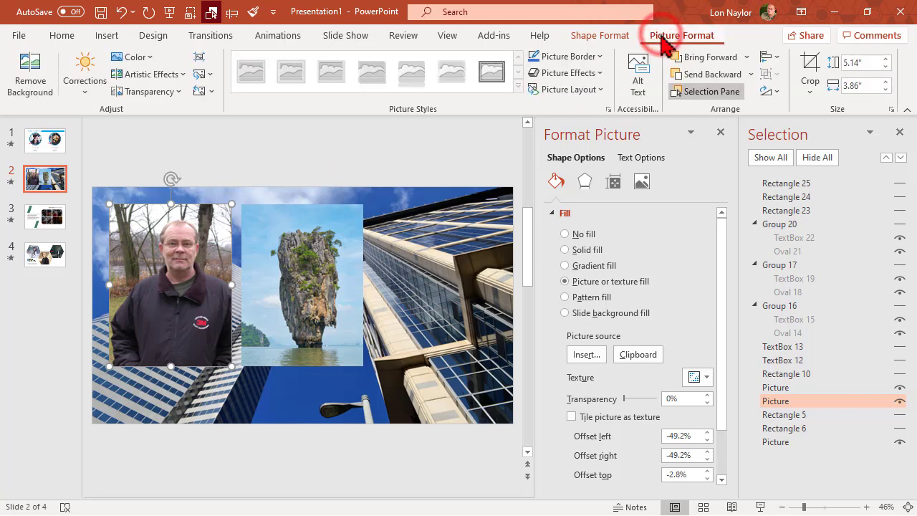
pyautogui.click(809, 92)
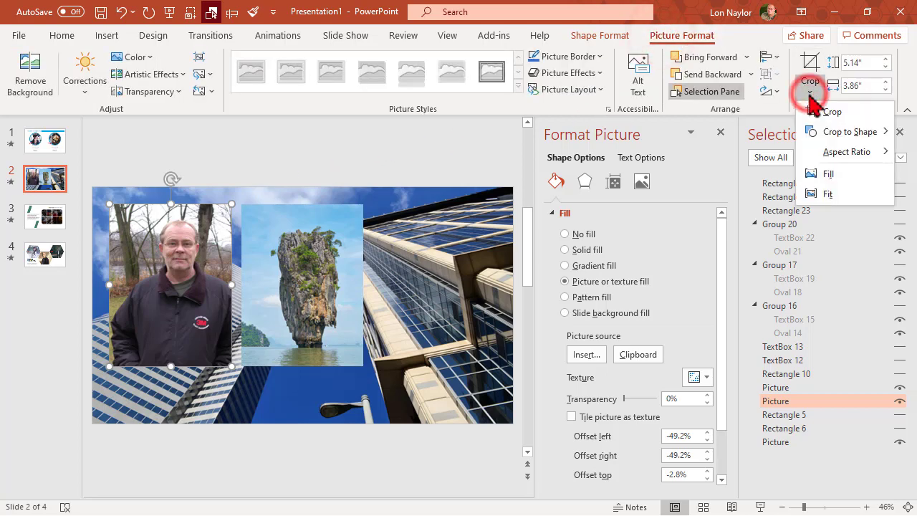
pyautogui.click(855, 173)
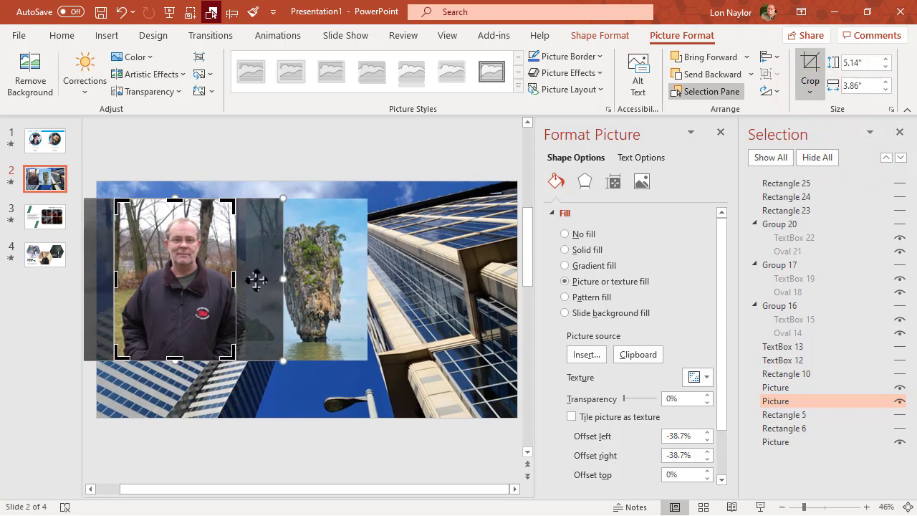
pyautogui.moveTo(257, 280); pyautogui.dragTo(246, 285)
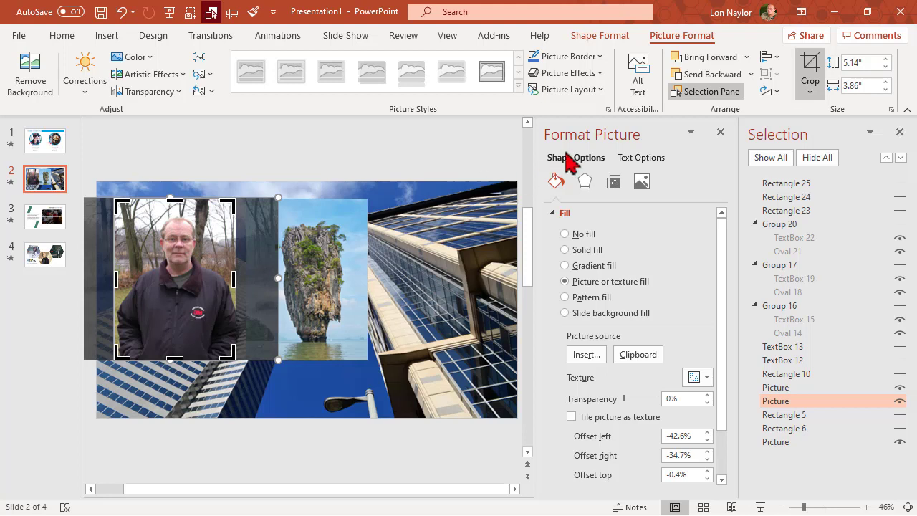
pyautogui.click(804, 76)
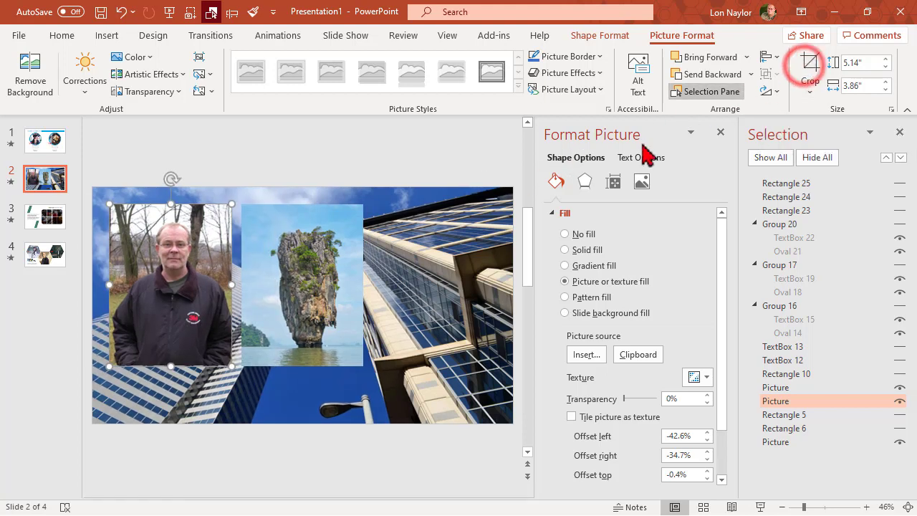
pyautogui.click(269, 283)
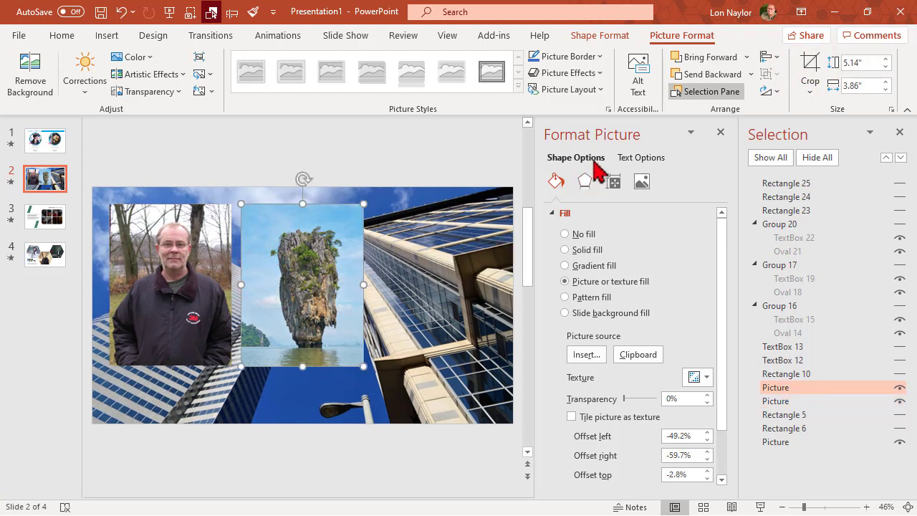
# Swap the rock-island picture for the two-people photo, crop it to Fill and shift it right
pyautogui.click(595, 358)
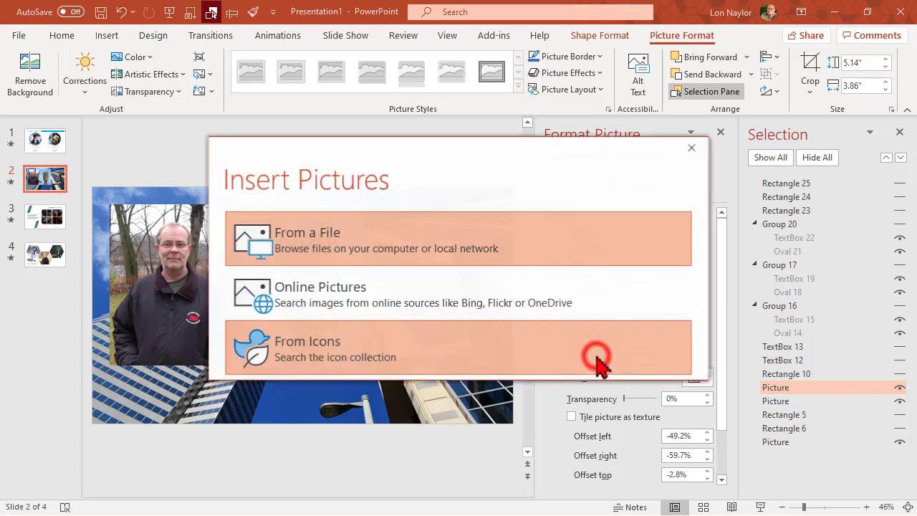
pyautogui.click(487, 245)
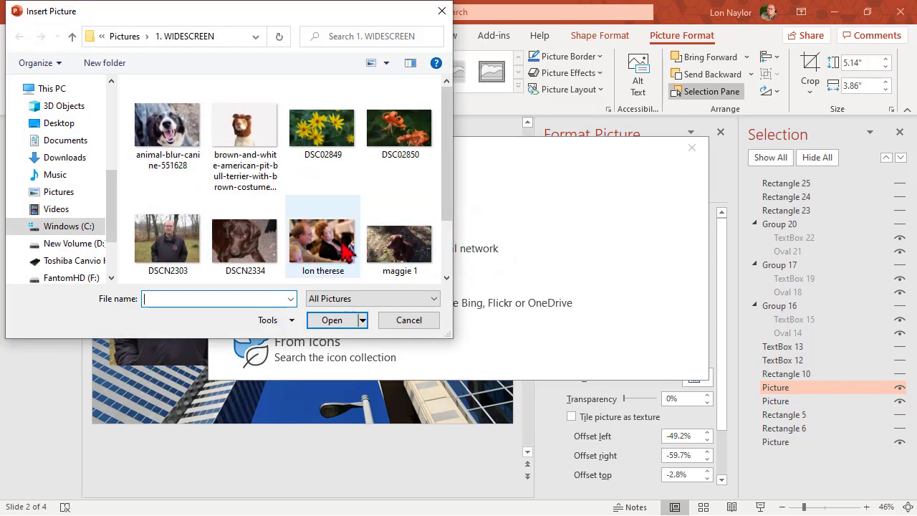
pyautogui.click(322, 243)
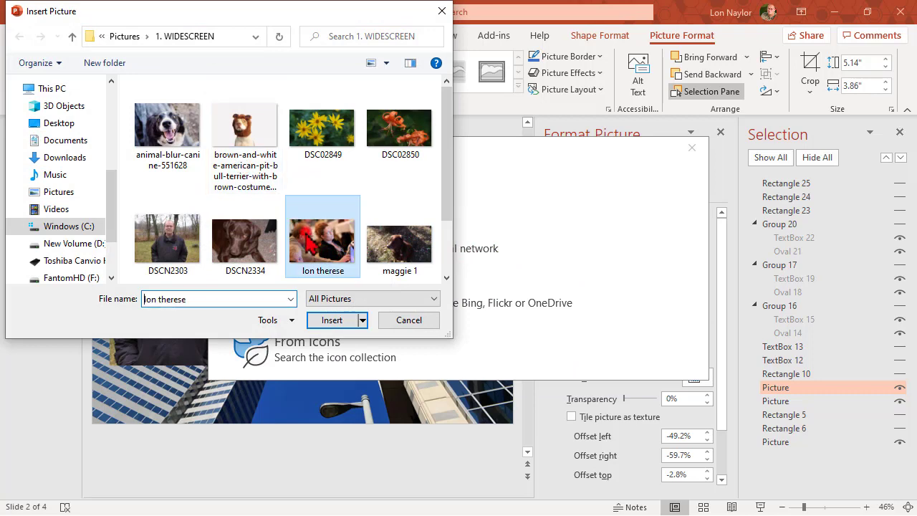
pyautogui.click(317, 319)
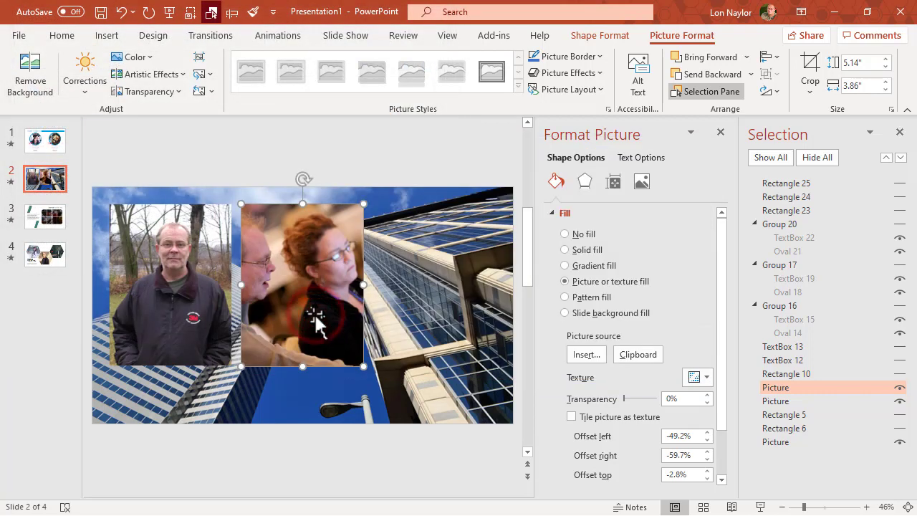
pyautogui.click(808, 93)
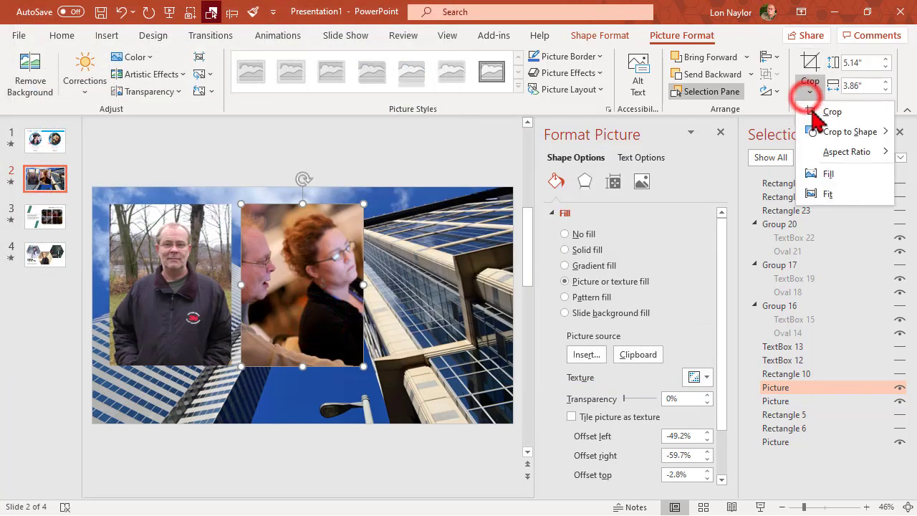
pyautogui.click(845, 173)
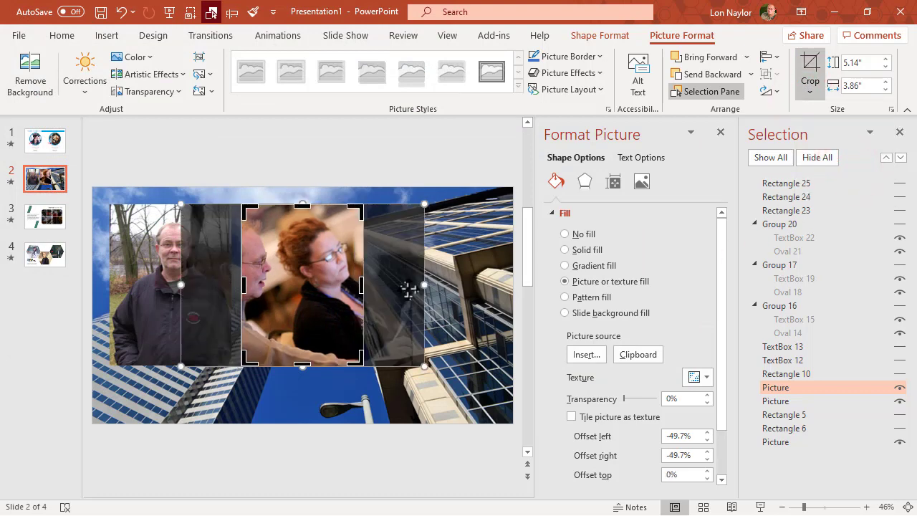
pyautogui.moveTo(395, 292)
pyautogui.mouseDown()
pyautogui.moveTo(410, 291)
pyautogui.moveTo(400, 292)
pyautogui.mouseUp()
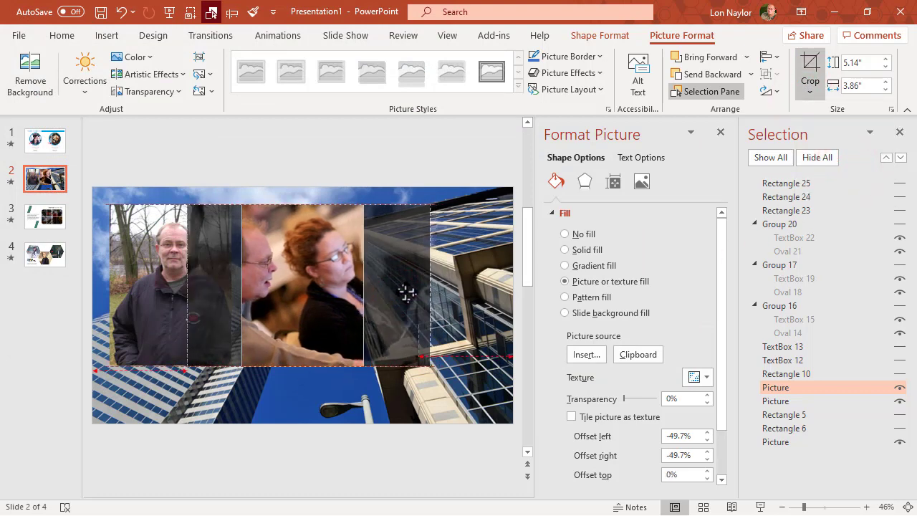
pyautogui.click(818, 79)
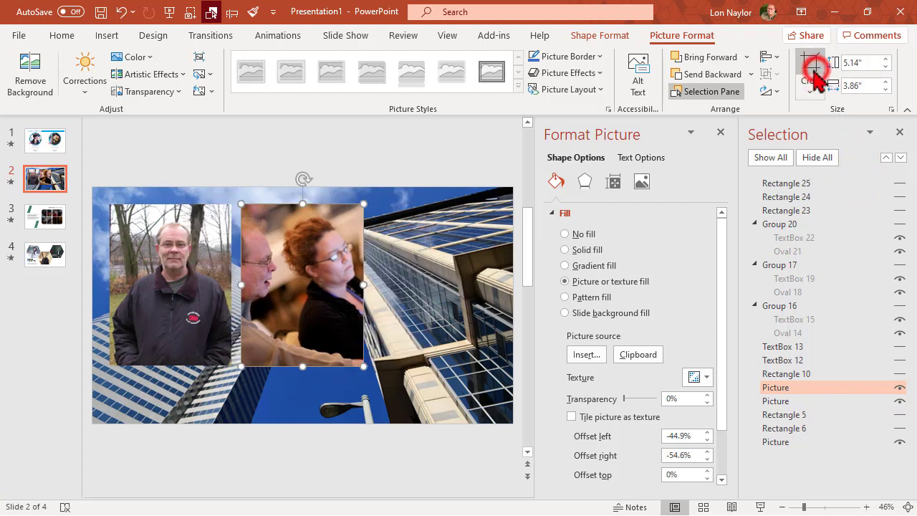
# Replace the building background picture with the DSC02849 yellow-flower photo
pyautogui.click(442, 272)
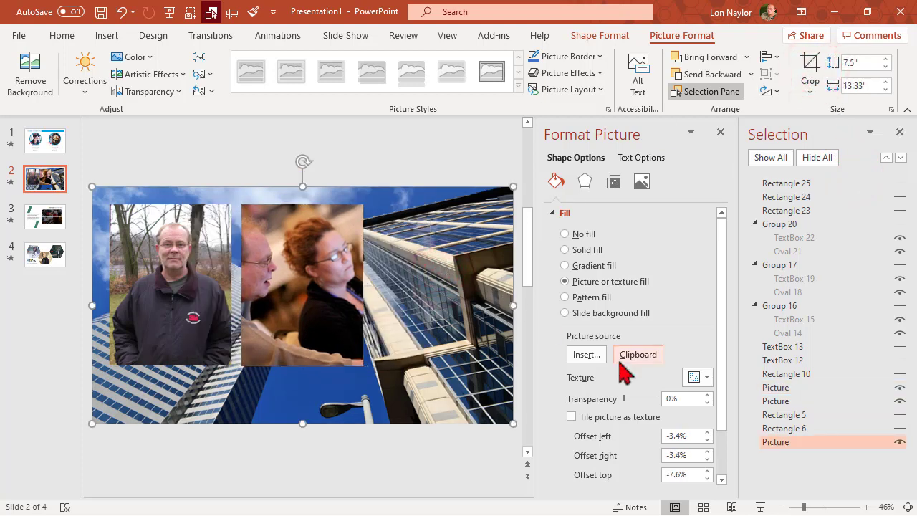
pyautogui.click(593, 354)
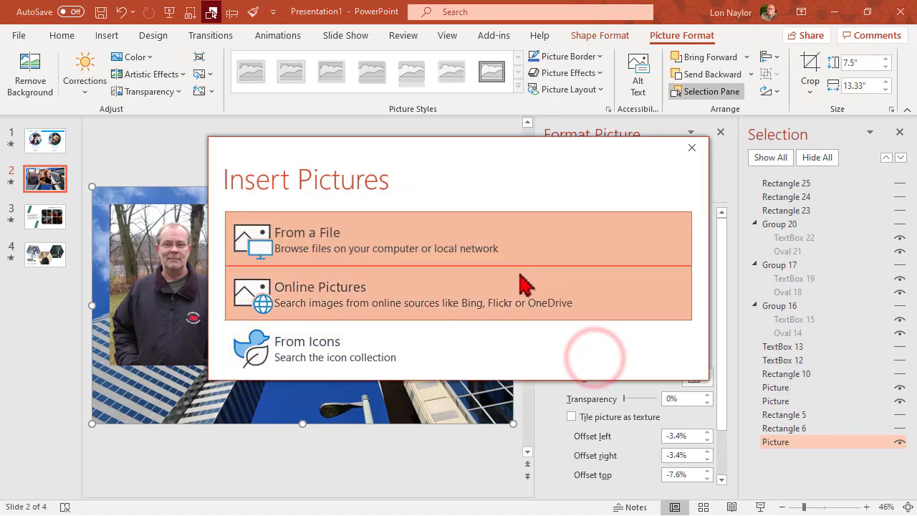
pyautogui.click(497, 242)
pyautogui.click(348, 147)
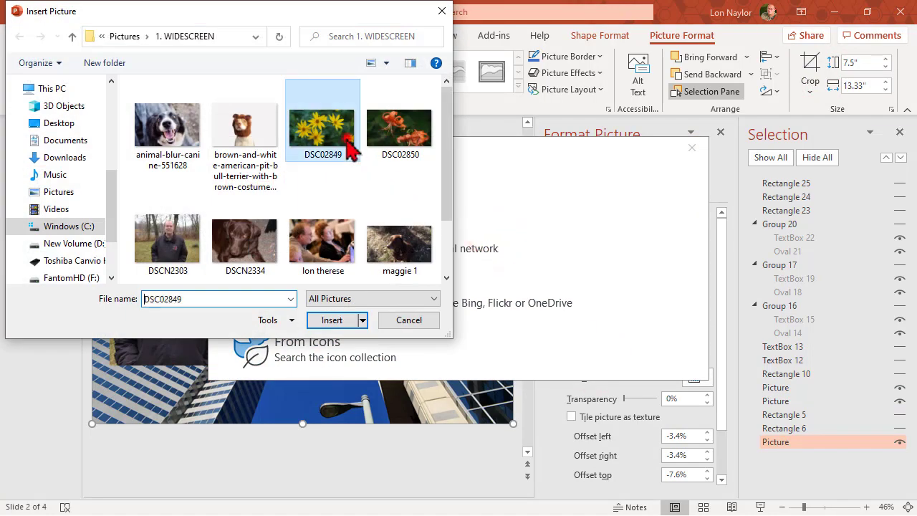
pyautogui.click(343, 320)
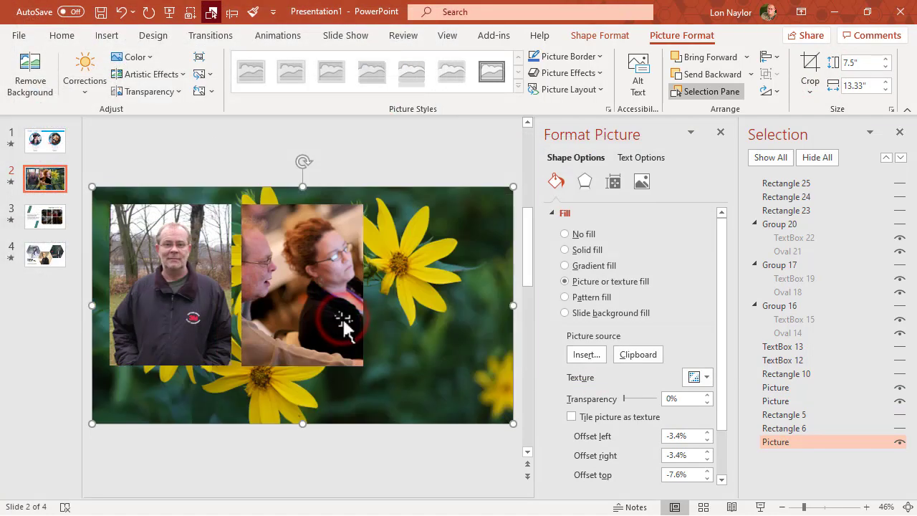
pyautogui.click(810, 80)
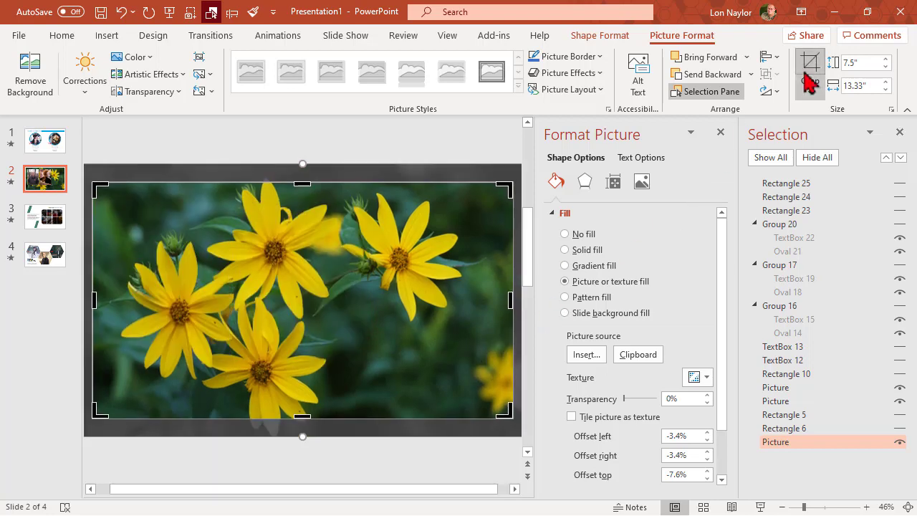
pyautogui.click(808, 79)
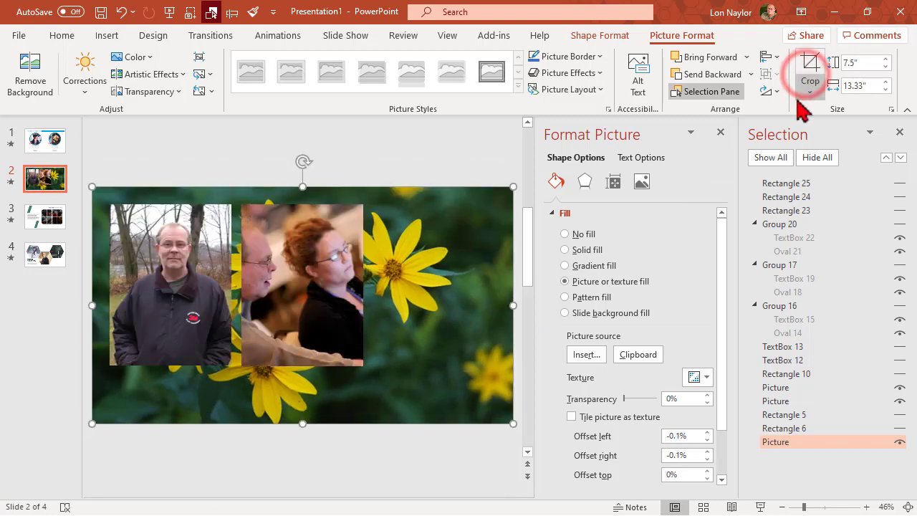
# Show all hidden elements on slide 2 and select the third photo frame
pyautogui.press('Escape')
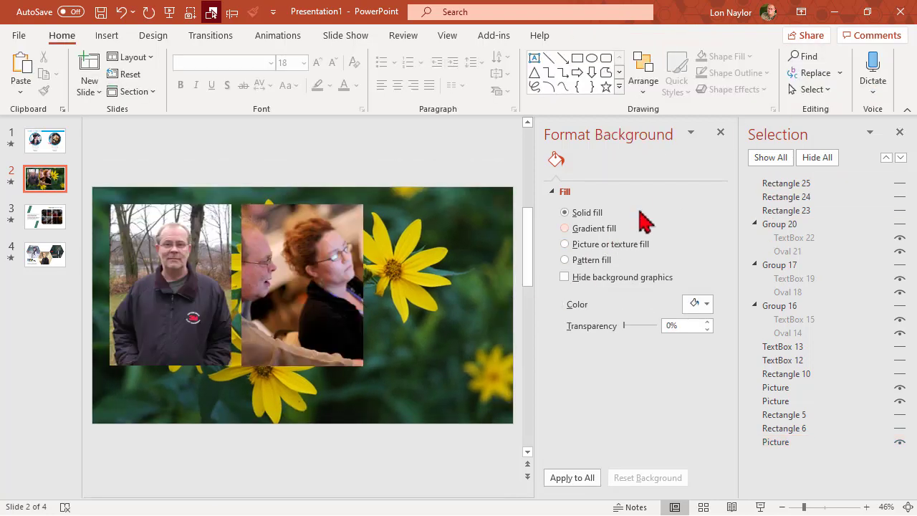
pyautogui.click(766, 159)
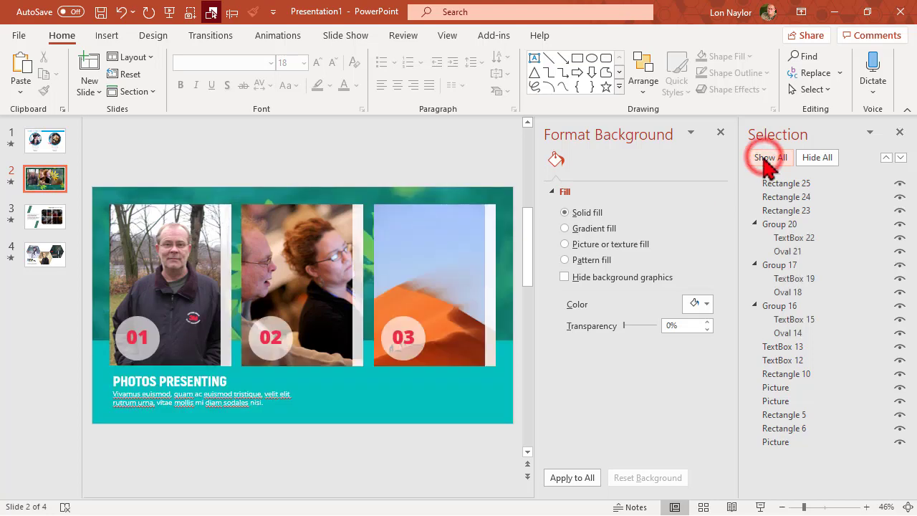
pyautogui.click(455, 268)
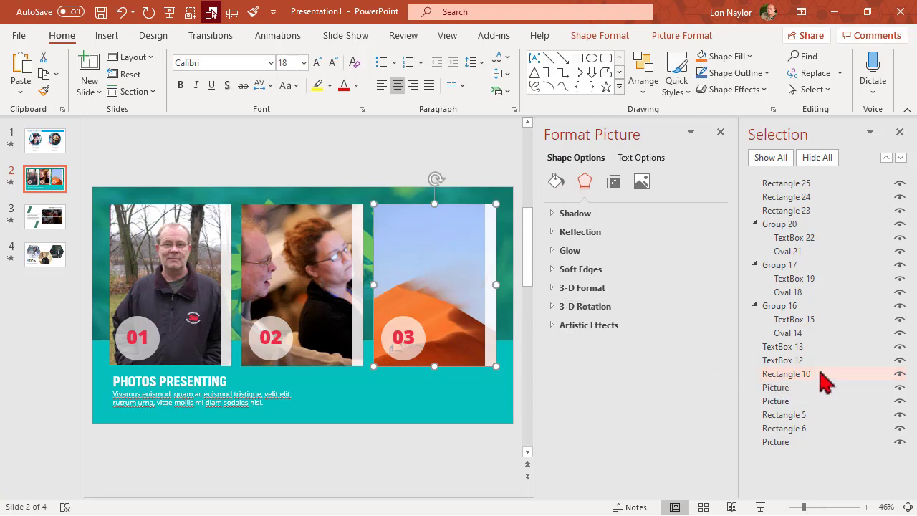
# Fill Rectangle 10 with the maggie 1 dog photo and crop it to Fill
pyautogui.click(820, 375)
pyautogui.click(557, 182)
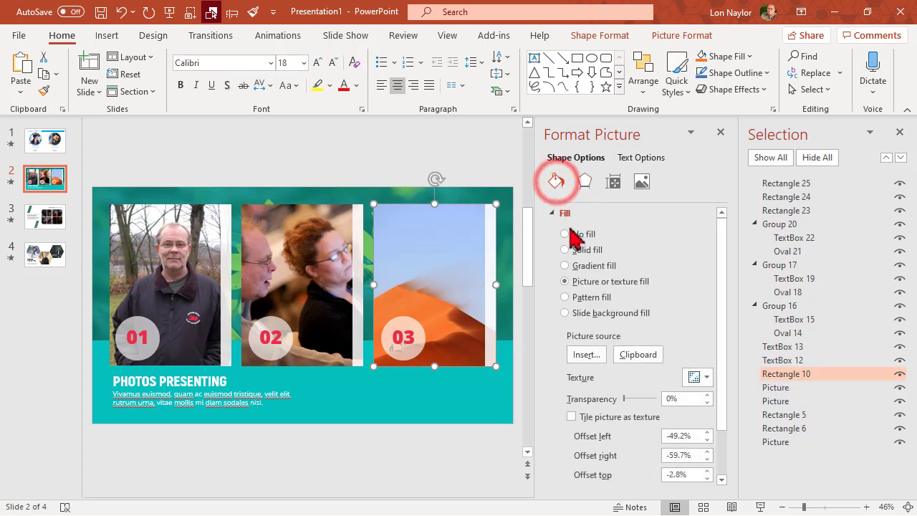
pyautogui.click(589, 353)
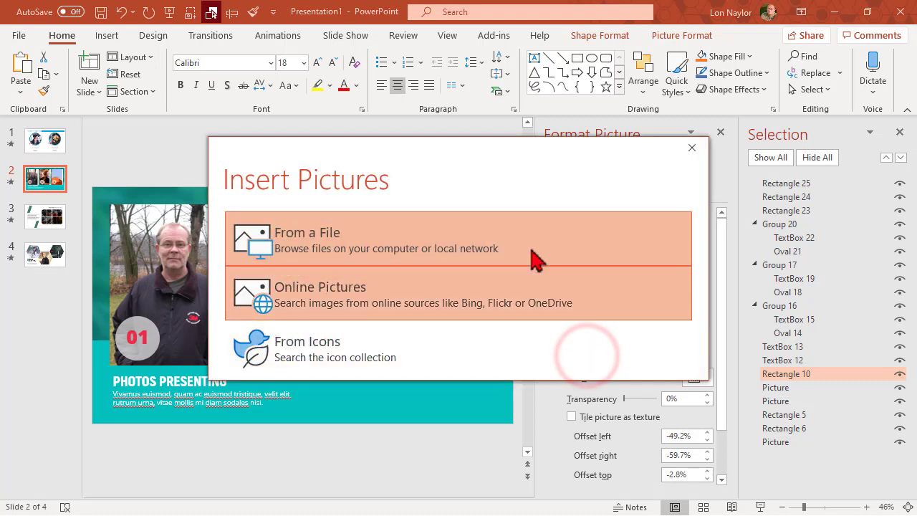
pyautogui.click(528, 236)
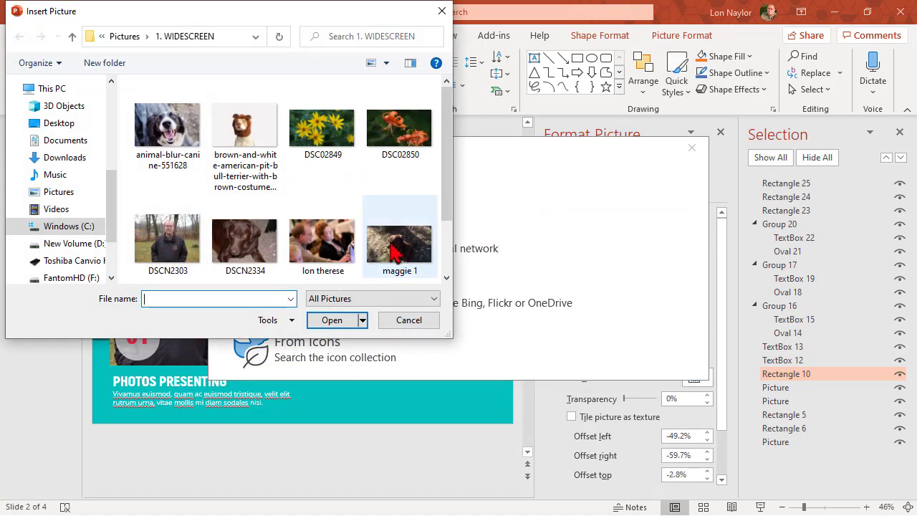
pyautogui.click(393, 247)
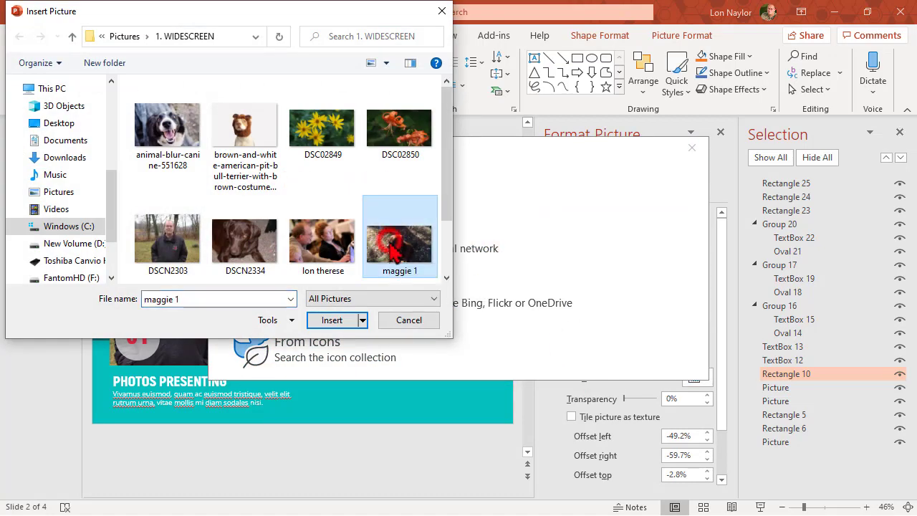
pyautogui.click(332, 320)
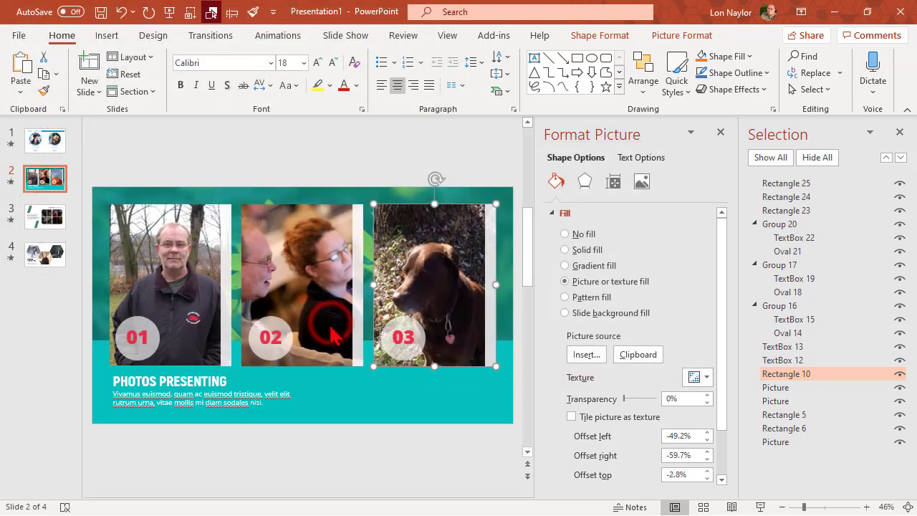
pyautogui.click(681, 34)
pyautogui.click(809, 93)
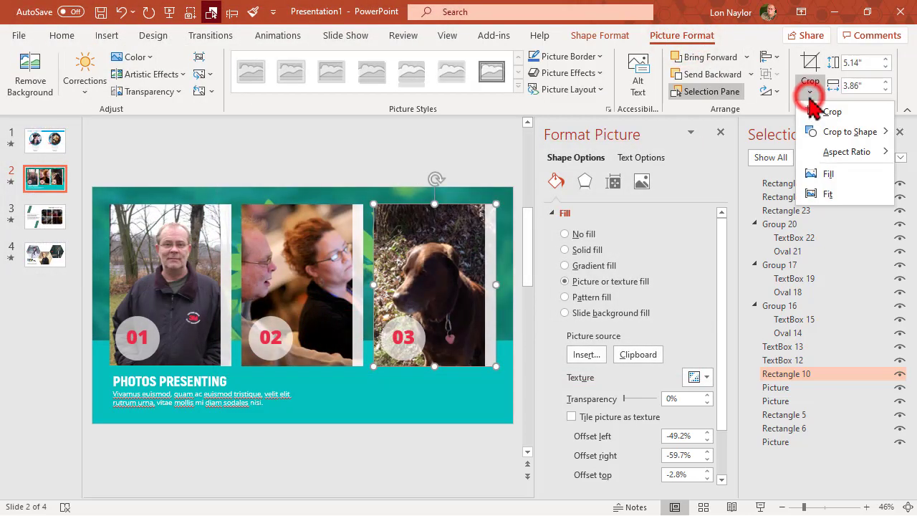
pyautogui.click(839, 172)
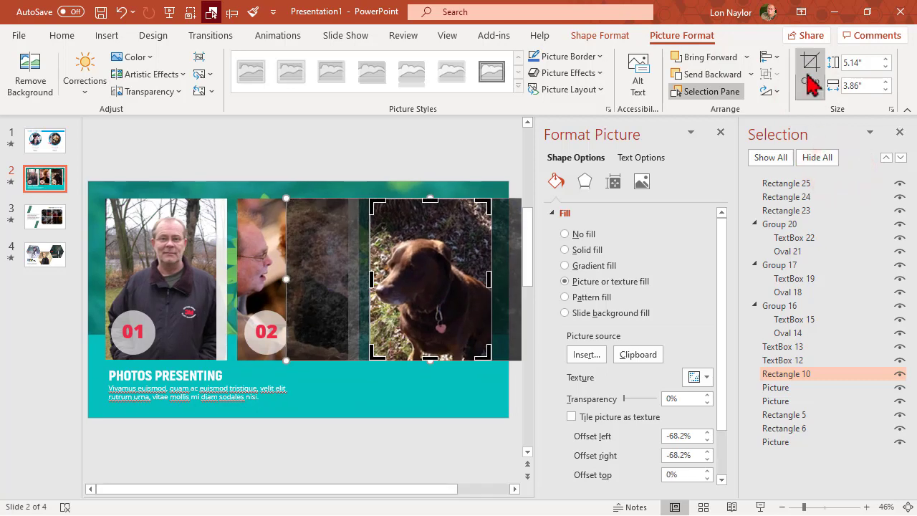
pyautogui.click(809, 76)
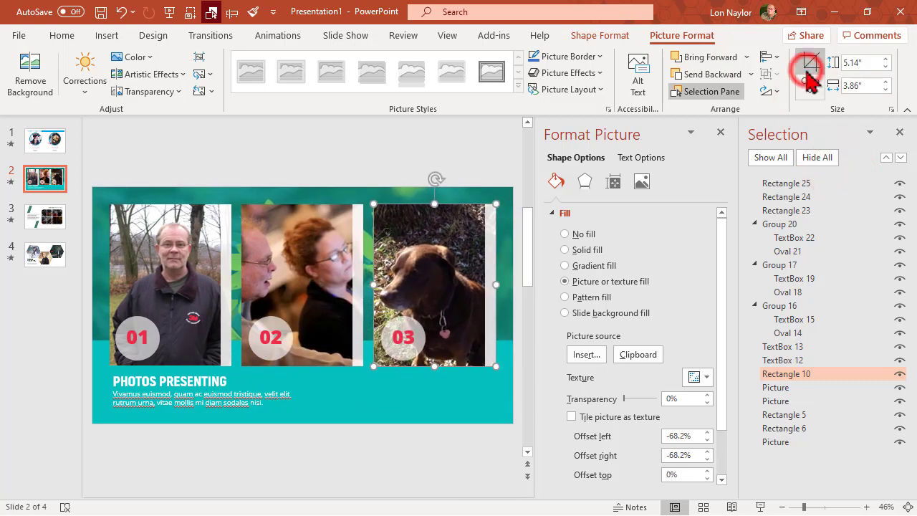
# Delete the 01, 02 and 03 number circles and preview slide 2's animations
pyautogui.click(14, 183)
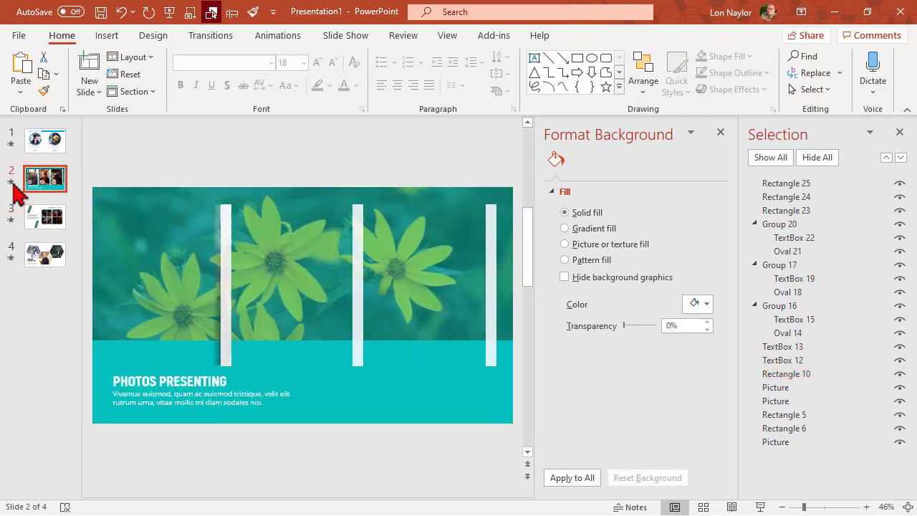
pyautogui.click(141, 332)
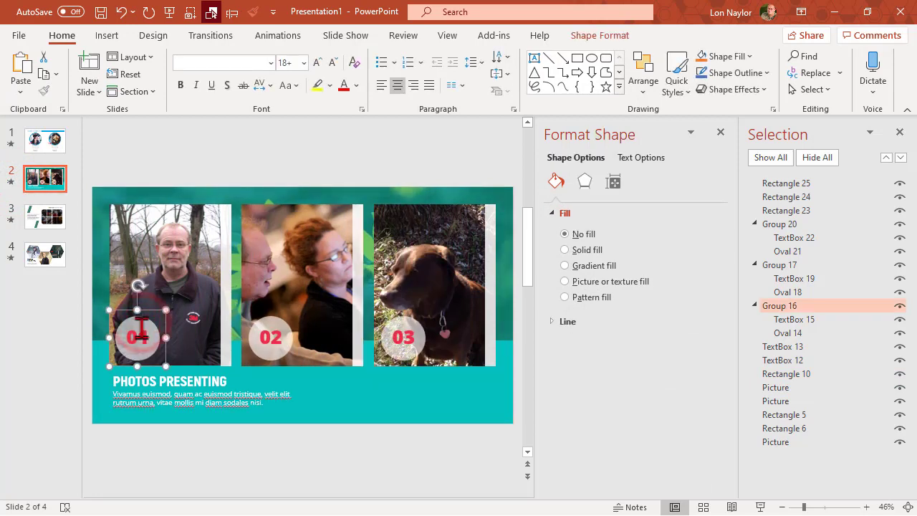
pyautogui.press('Delete')
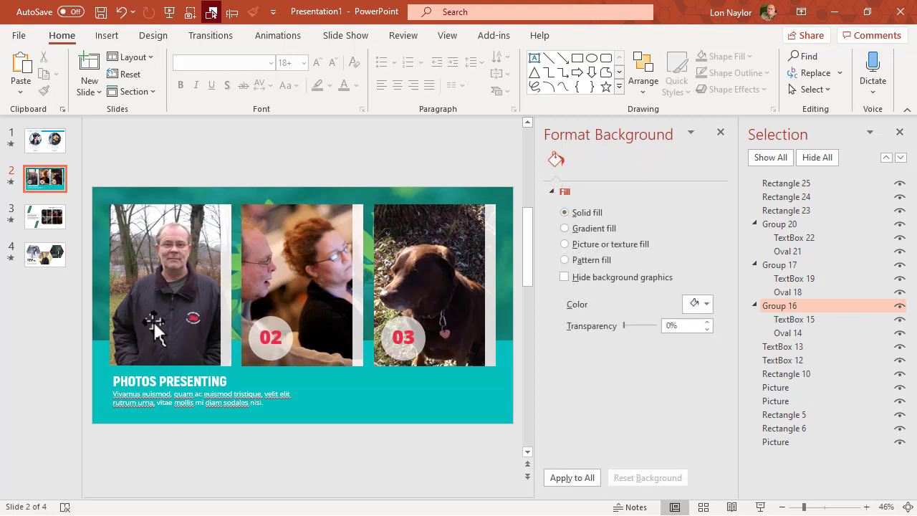
pyautogui.click(261, 336)
pyautogui.press('Delete')
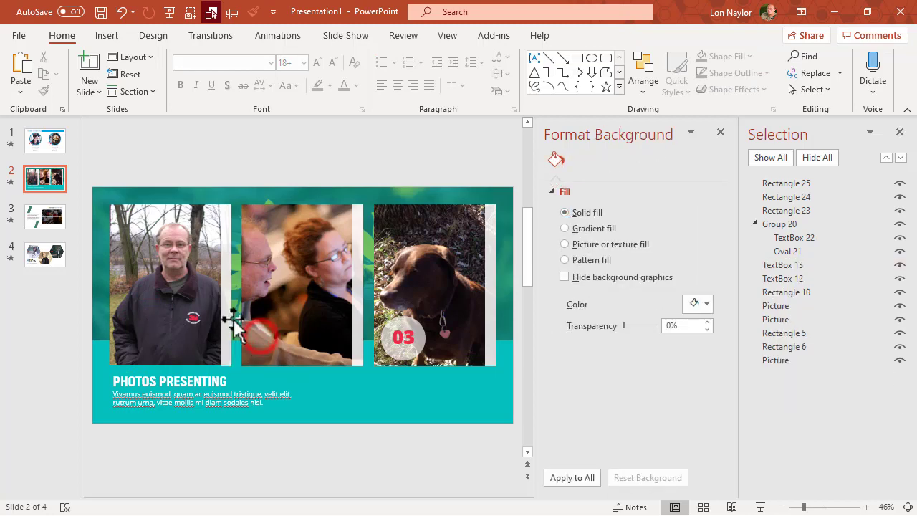
pyautogui.click(400, 333)
pyautogui.press('Delete')
pyautogui.click(10, 181)
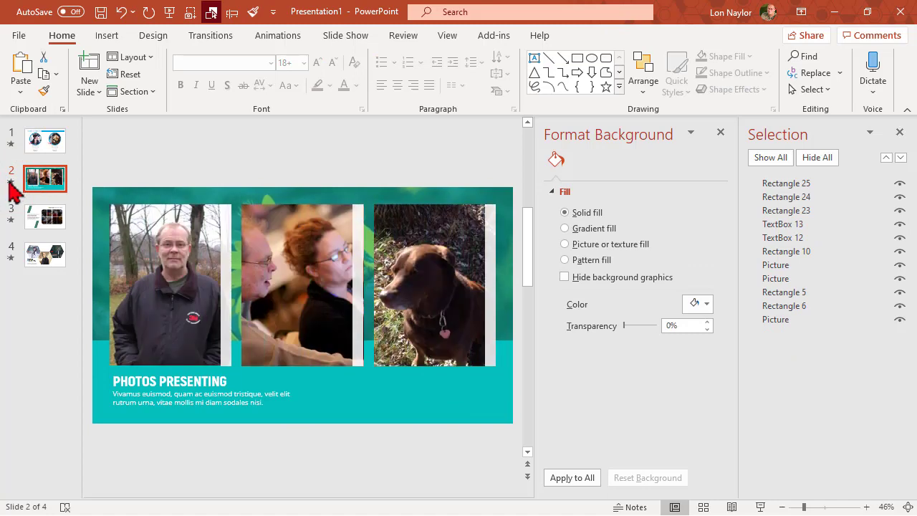
# On slide 3, show only the grid photo and replace its fill with animal-blur-canine-551628
pyautogui.click(34, 221)
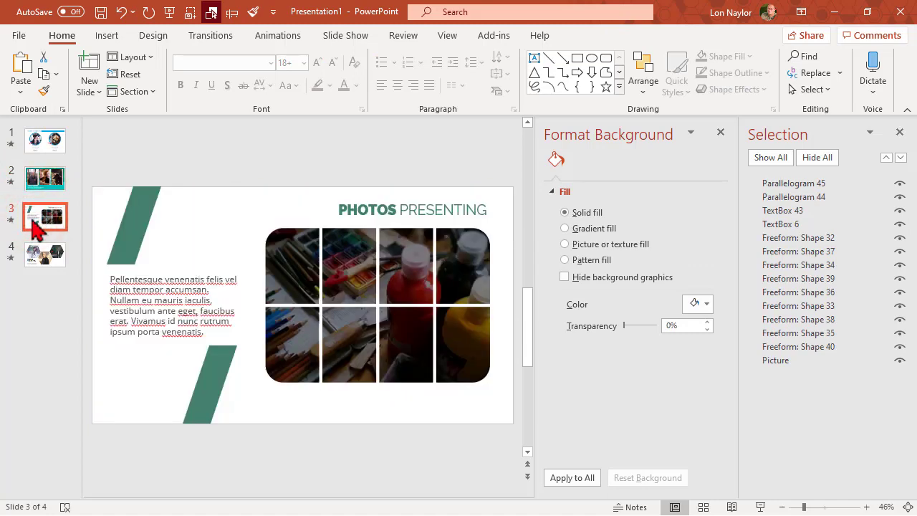
pyautogui.click(820, 159)
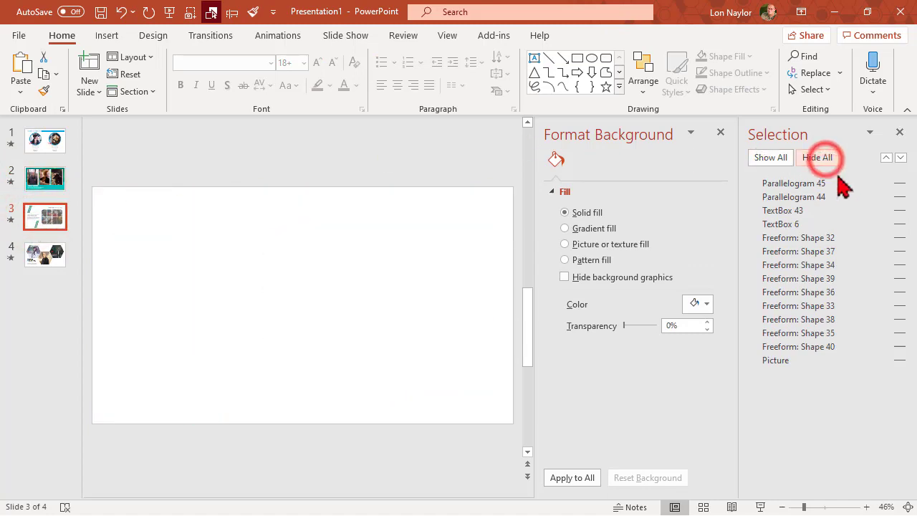
pyautogui.click(899, 360)
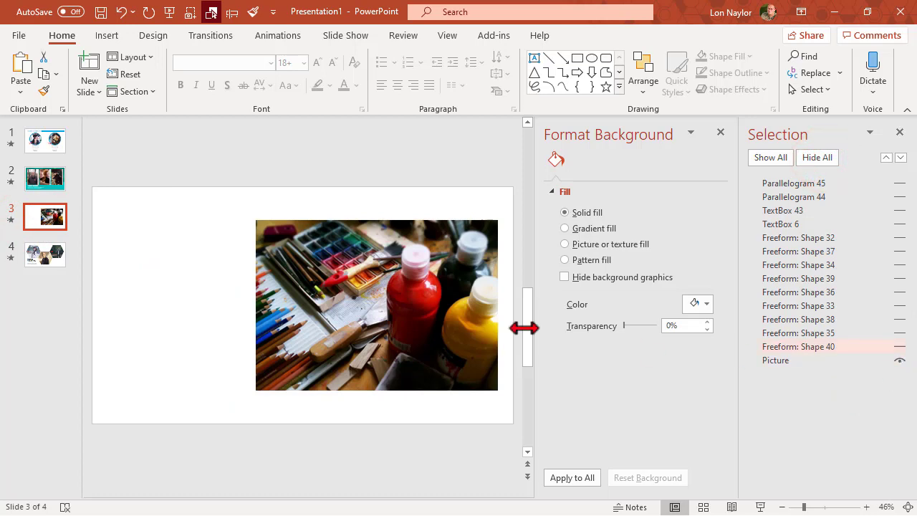
pyautogui.click(387, 306)
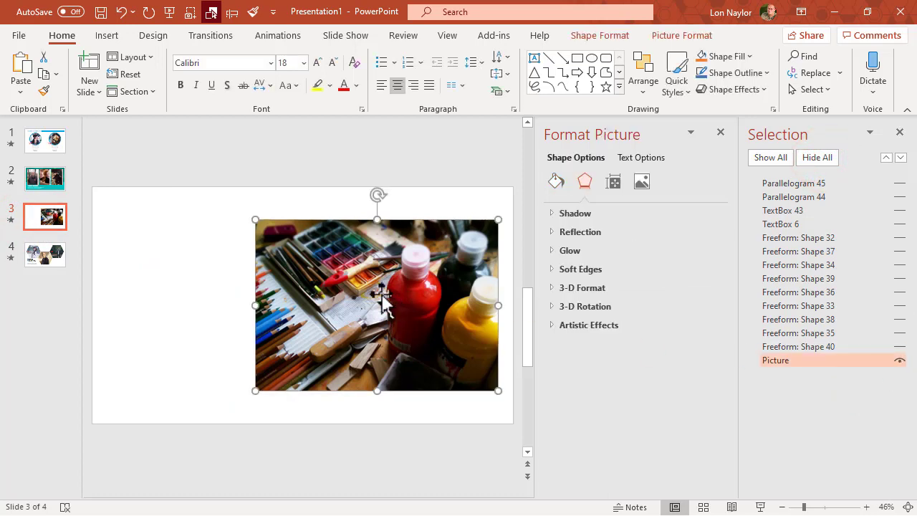
pyautogui.click(557, 183)
pyautogui.click(586, 354)
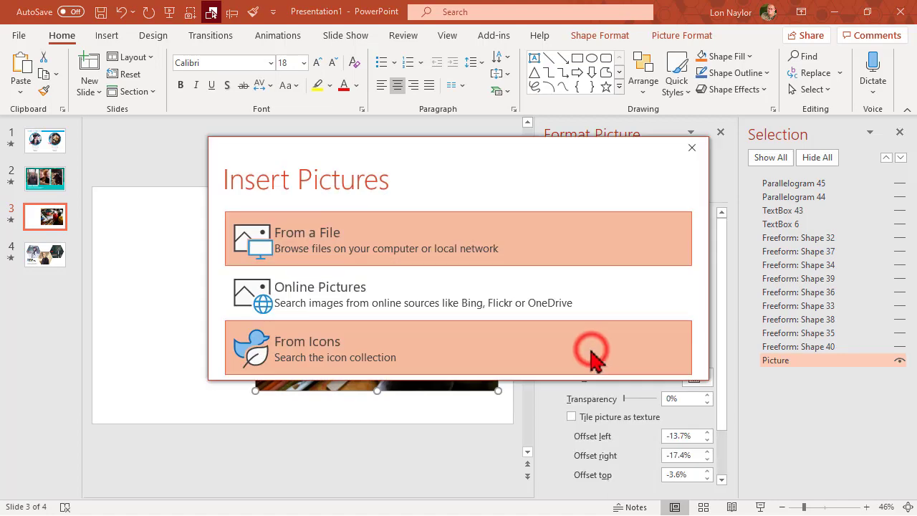
pyautogui.click(441, 254)
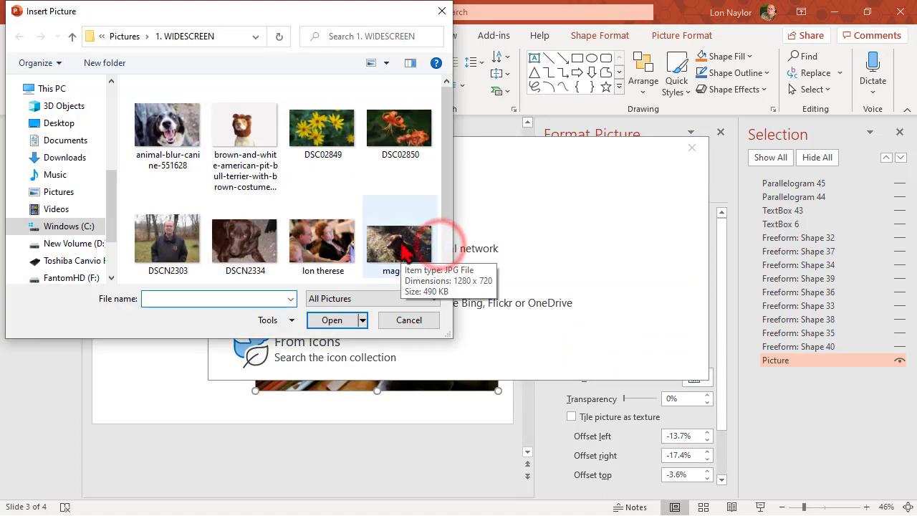
pyautogui.click(176, 132)
pyautogui.click(344, 320)
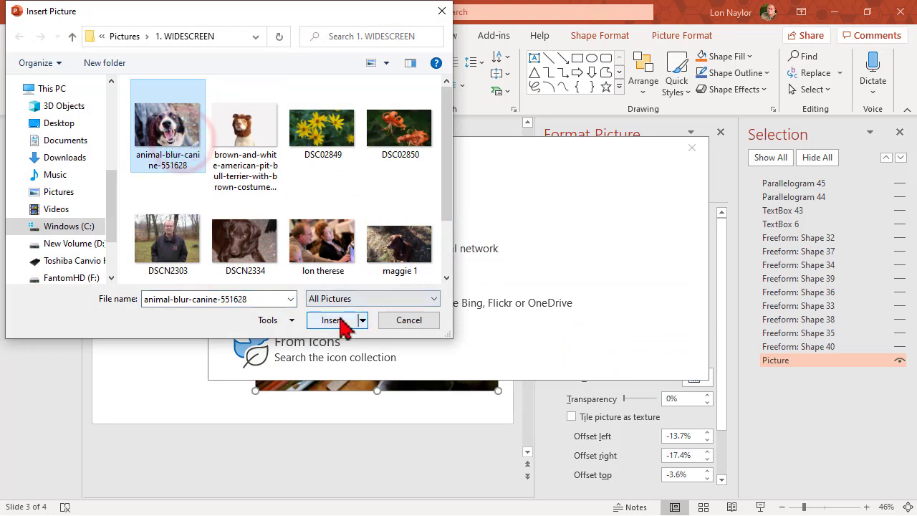
# Crop the dog photo to Fill, show all elements, and preview slide 3's animation
pyautogui.click(680, 35)
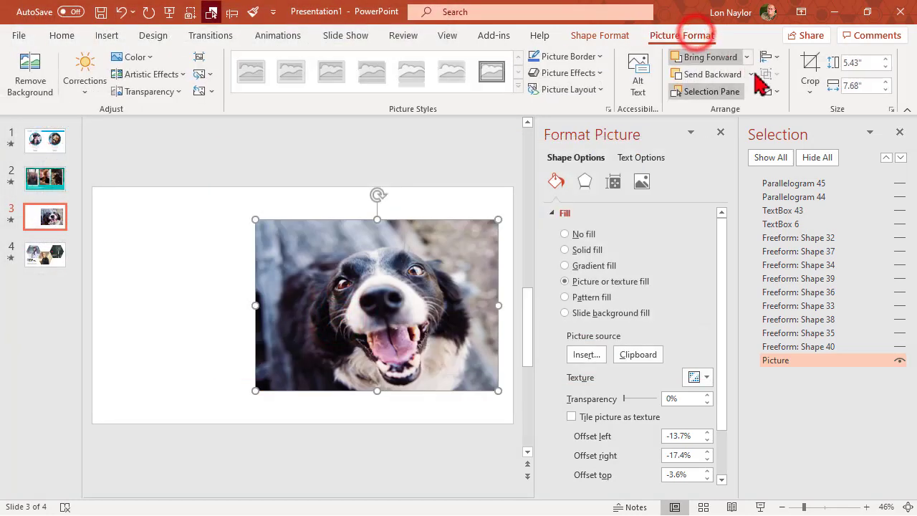
pyautogui.click(809, 89)
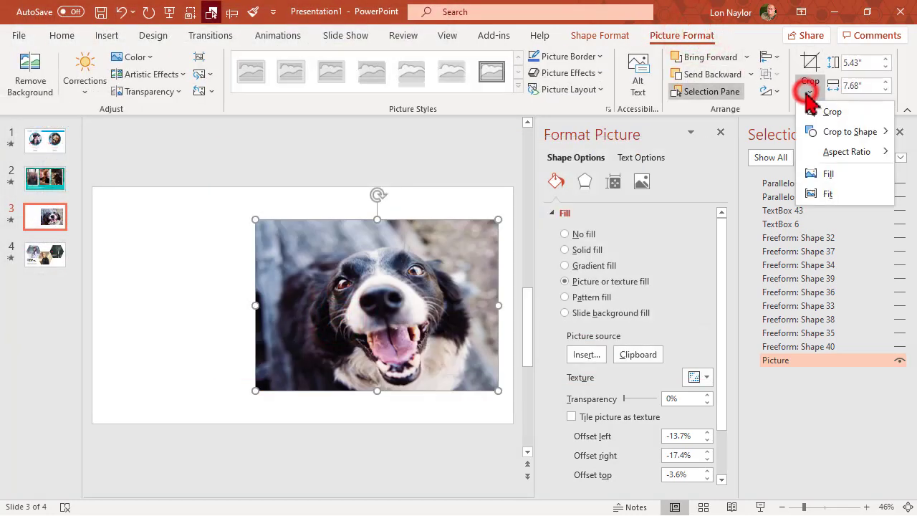
pyautogui.click(831, 174)
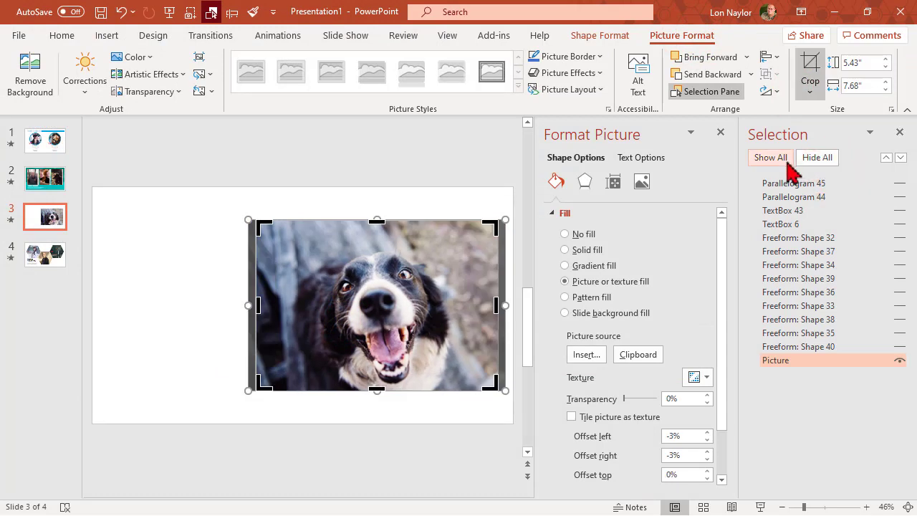
pyautogui.click(804, 68)
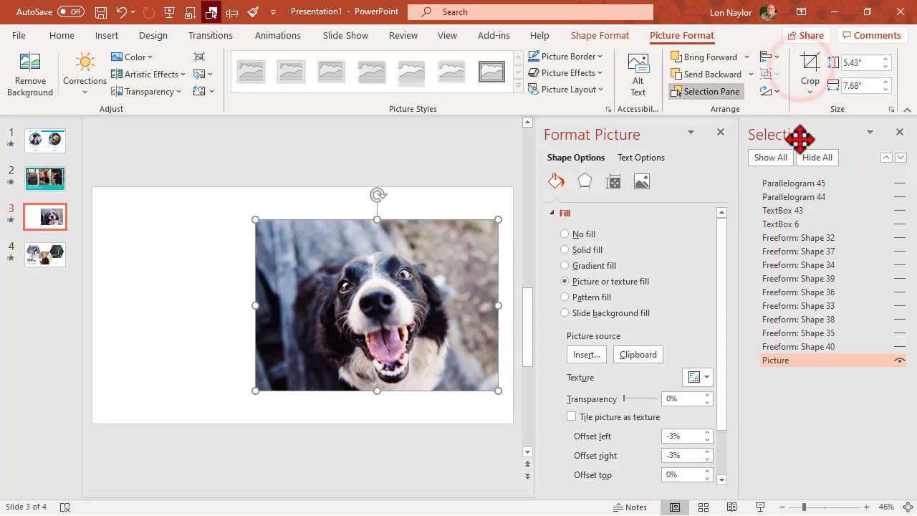
pyautogui.click(787, 159)
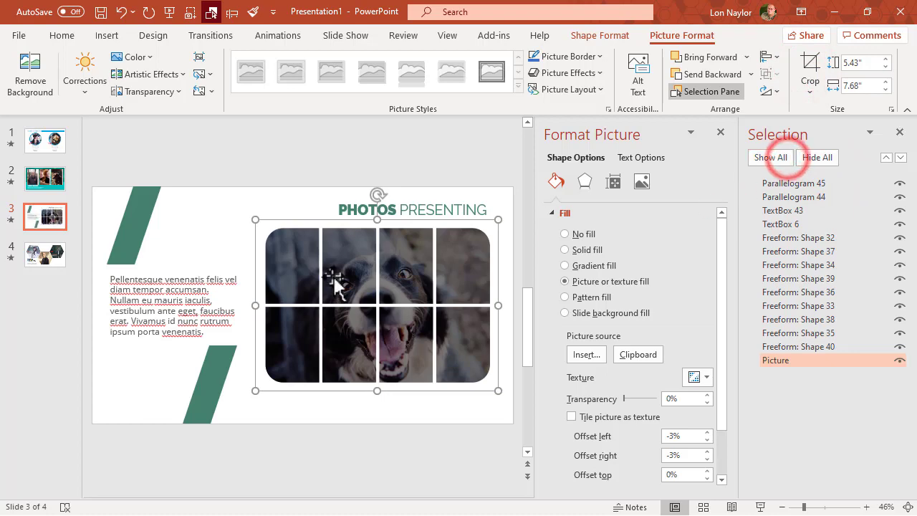
pyautogui.click(11, 220)
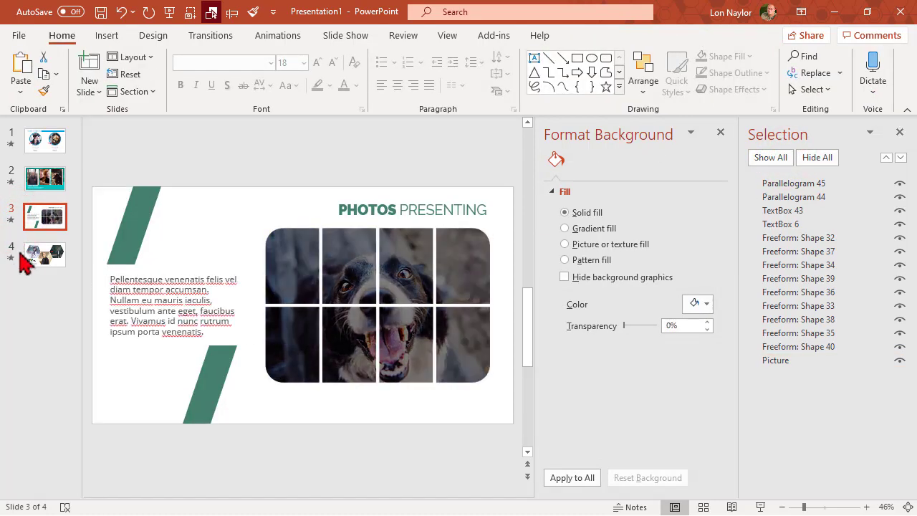
# Switch to slide 4, showing its three numbered hexagon photo frames
pyautogui.click(45, 263)
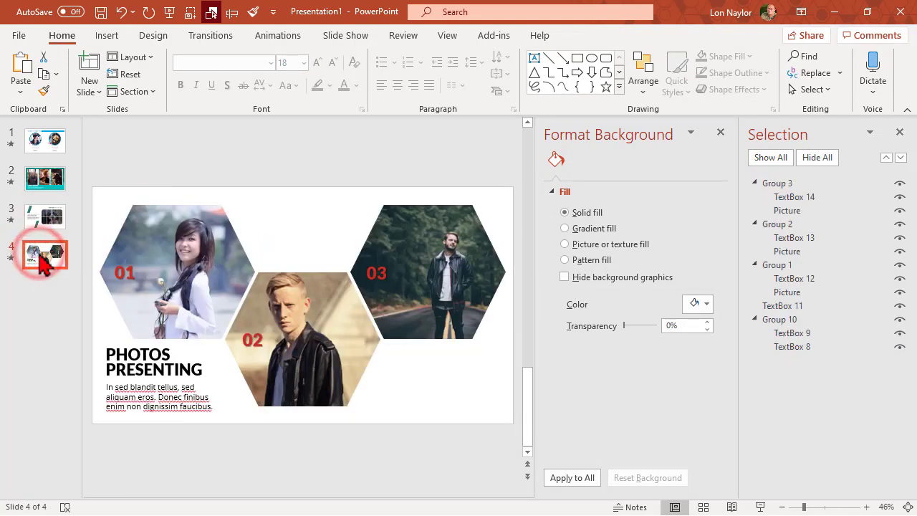